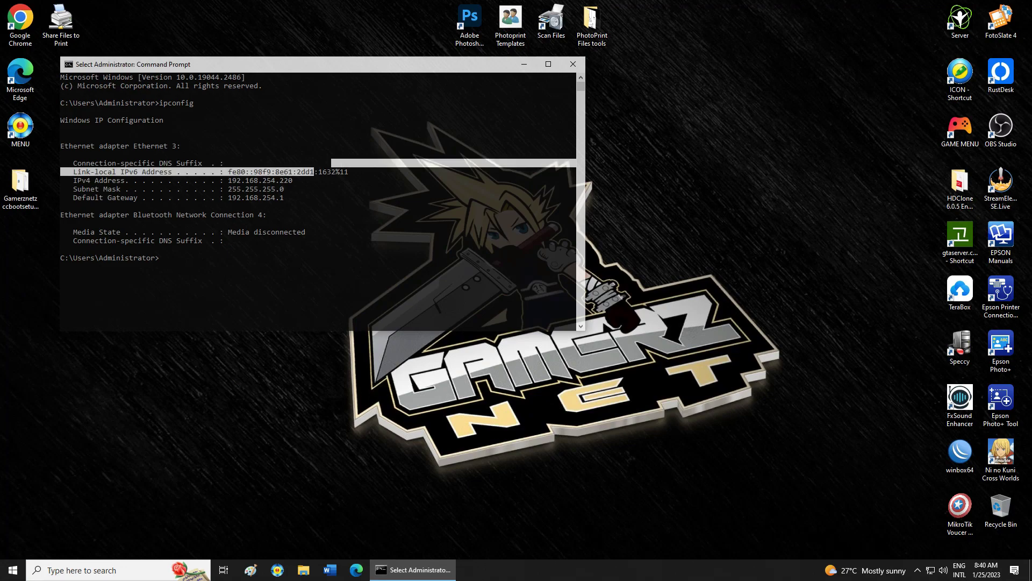
Open the Windows network settings, show the network adapters and select the Ethernet 3 connection.
click(242, 398)
right_click(931, 570)
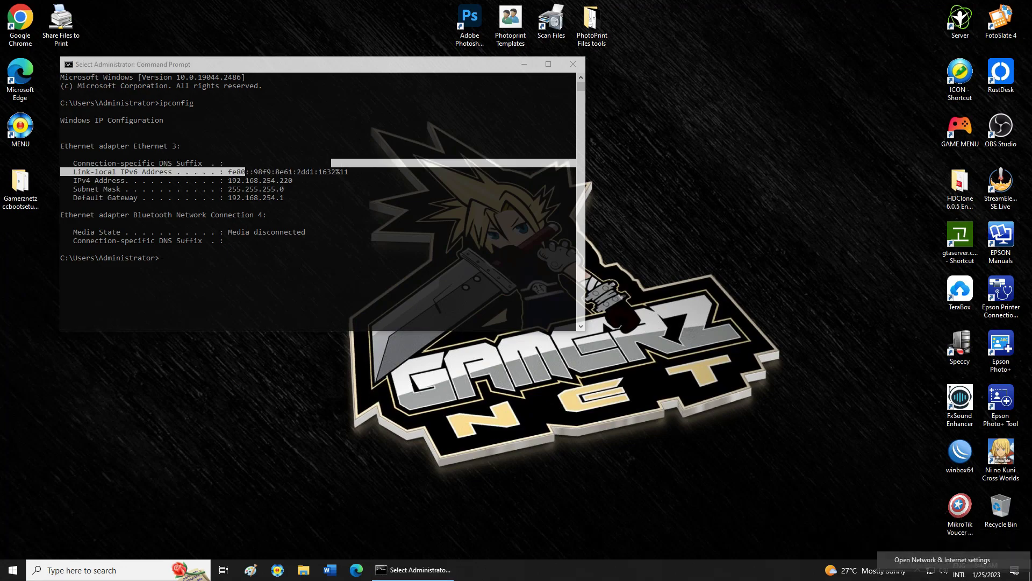
click(952, 552)
text(n)
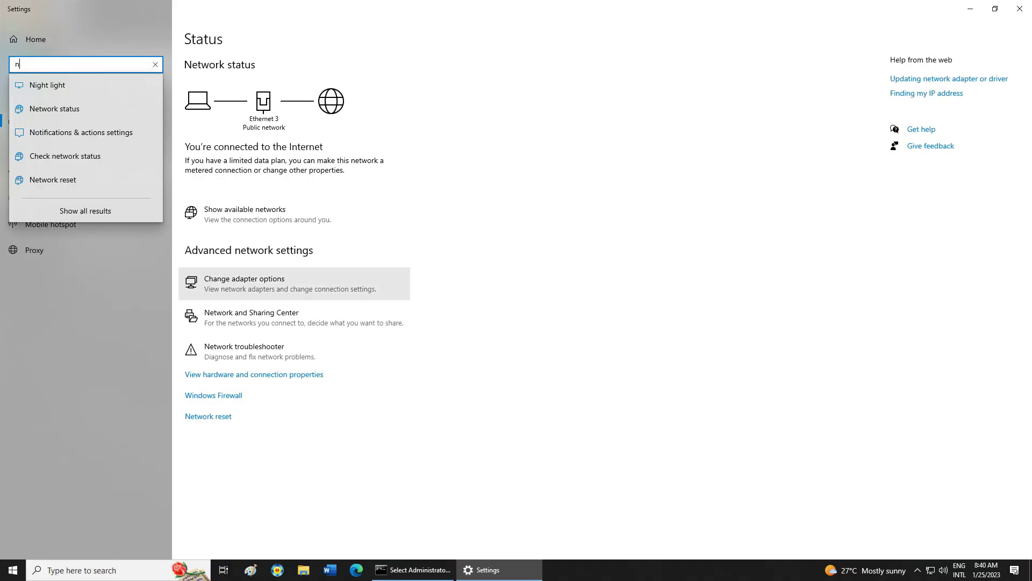
click(245, 281)
click(185, 67)
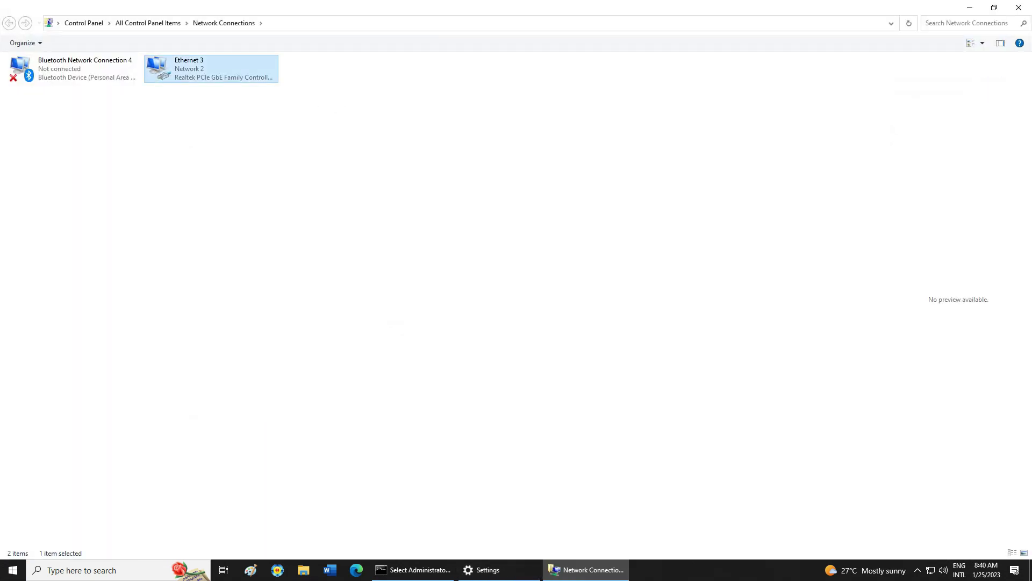
Check the Internet Protocol Version 4 (TCP/IPv4) properties of the Ethernet 3 adapter and close its dialogs without changes.
right_click(163, 70)
click(197, 175)
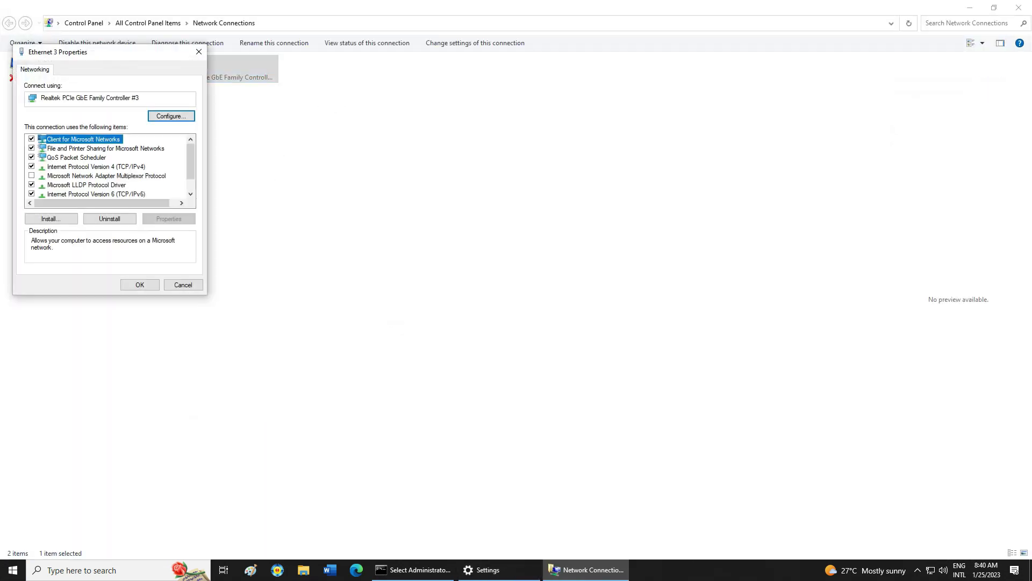
click(81, 166)
click(168, 218)
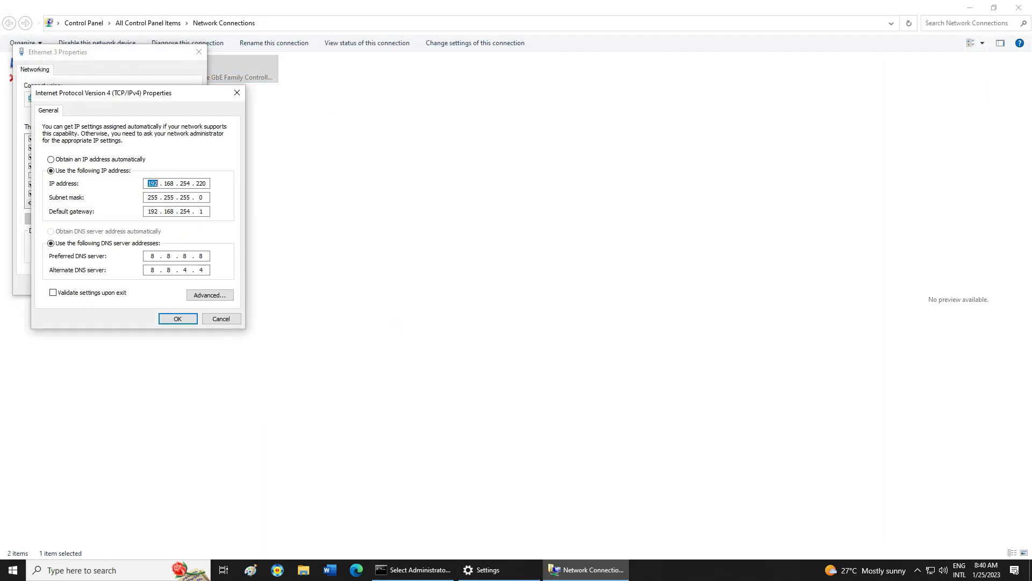
click(237, 93)
click(199, 51)
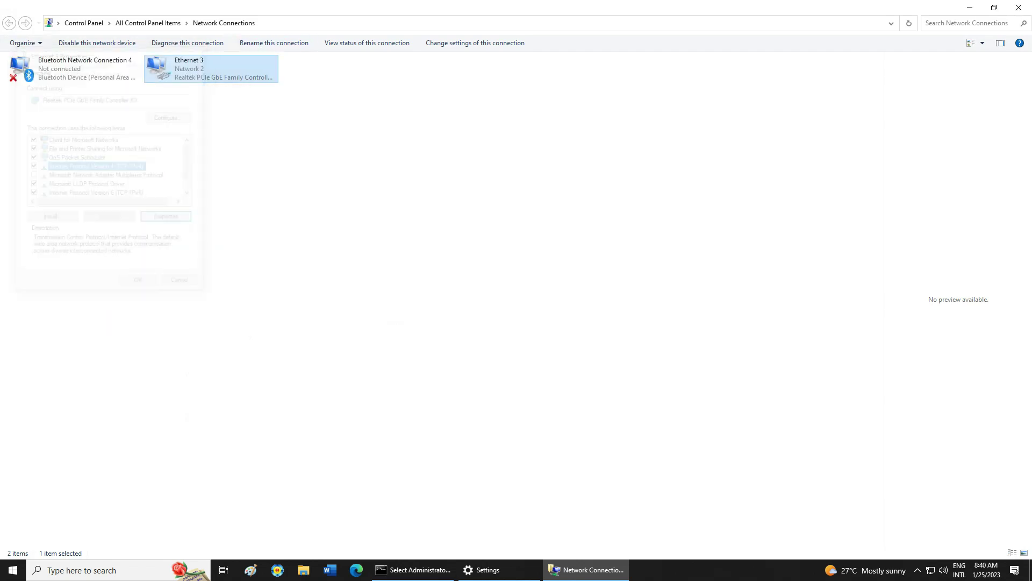
Close the Network Connections, Settings and Command Prompt windows.
click(1019, 7)
click(1018, 7)
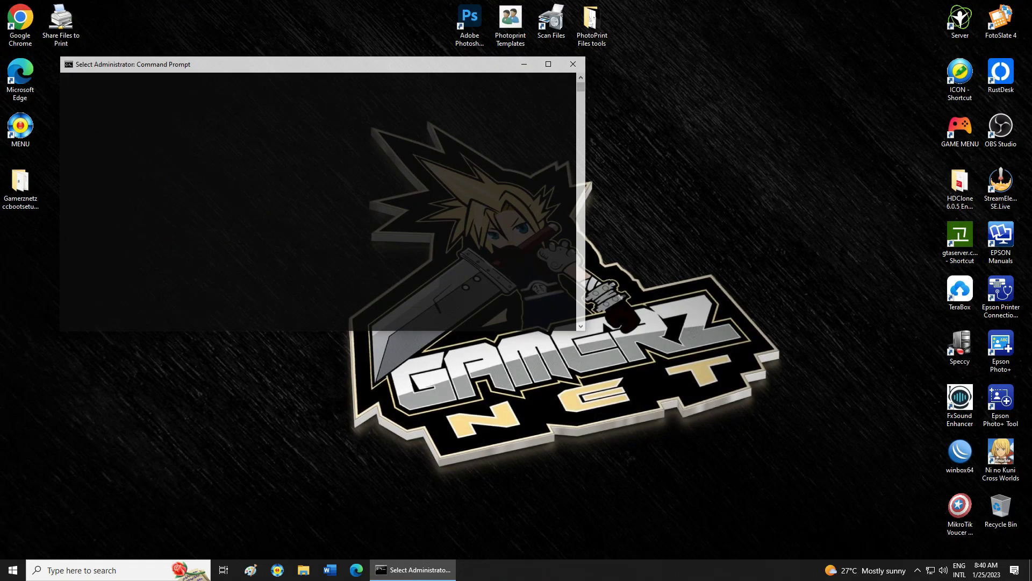
click(573, 64)
Browse This PC in File Explorer and look inside the Image folder on the Image (I:) drive.
click(303, 570)
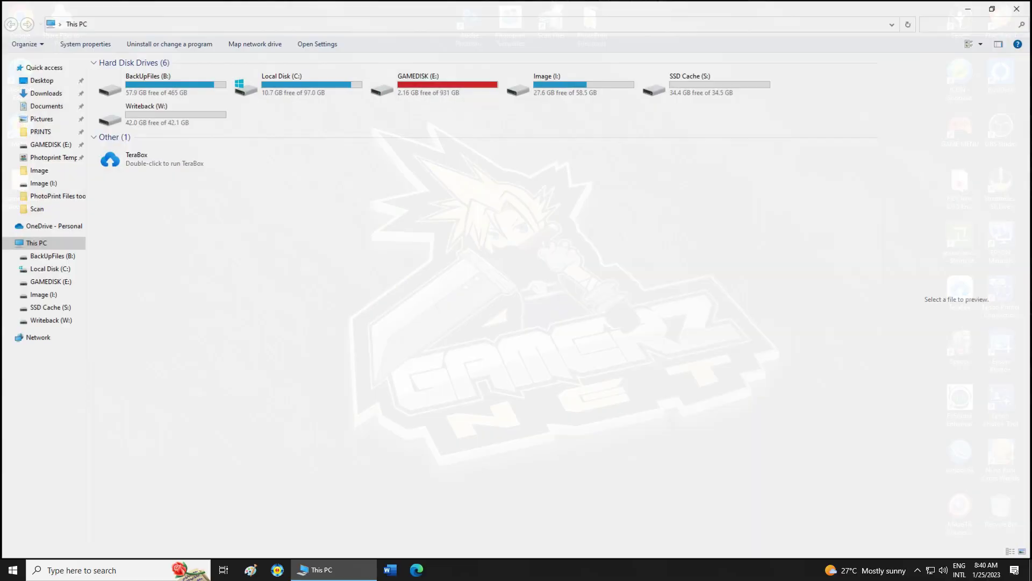
click(298, 84)
click(434, 84)
click(570, 84)
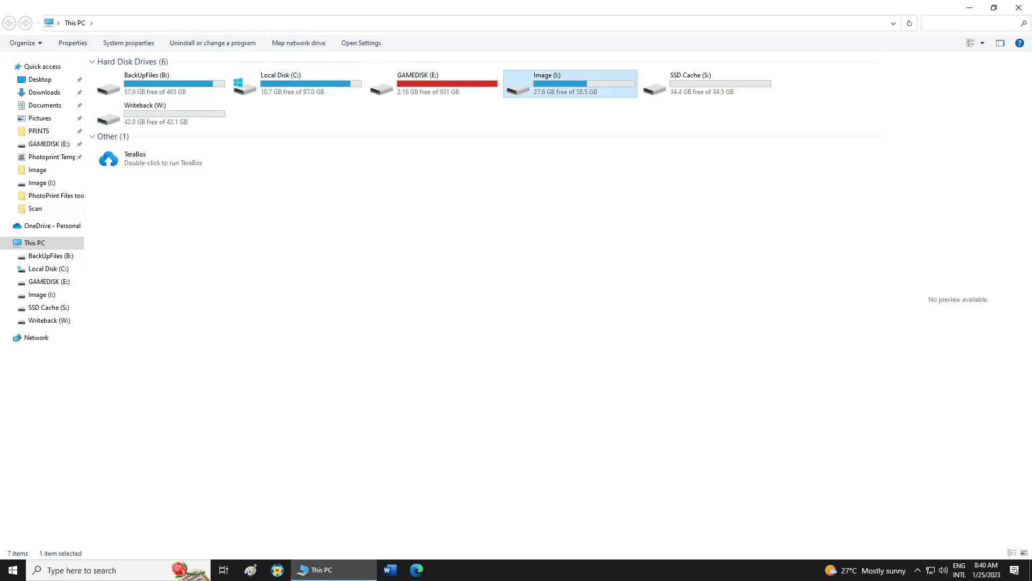
key(Return)
key(Down)
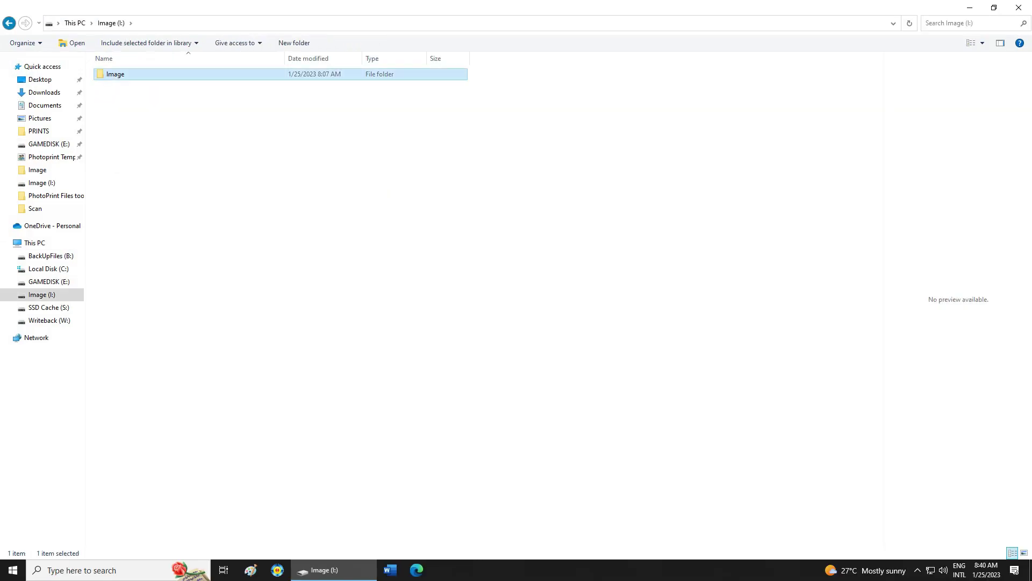
key(Return)
drag(419, 262, 142, 66)
Look at the contents of the SSD Cache (S:) and Writeback (W:) drives and return to the drive overview.
click(9, 23)
click(10, 23)
key(Right)
key(Return)
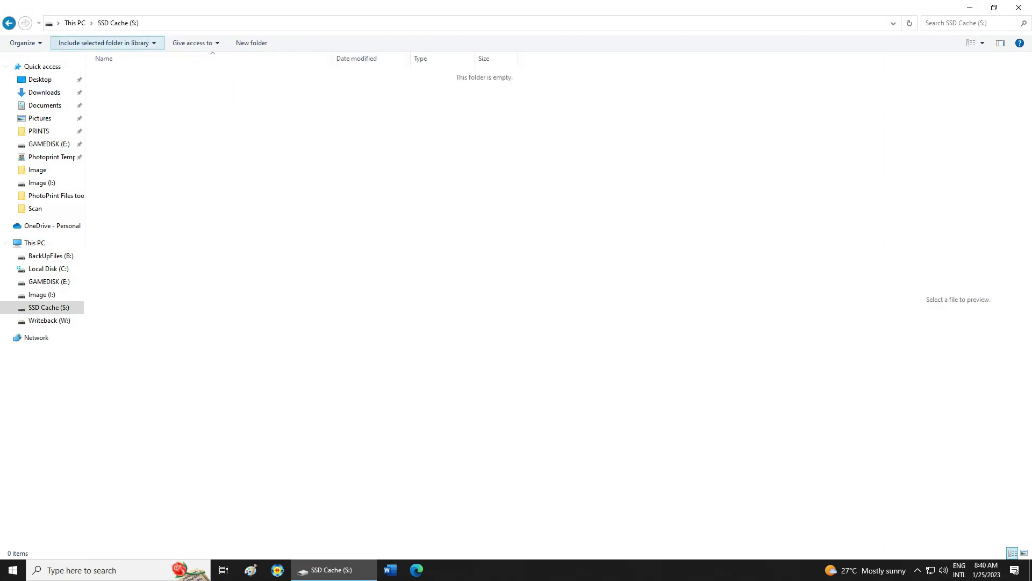
key(Right)
key(Return)
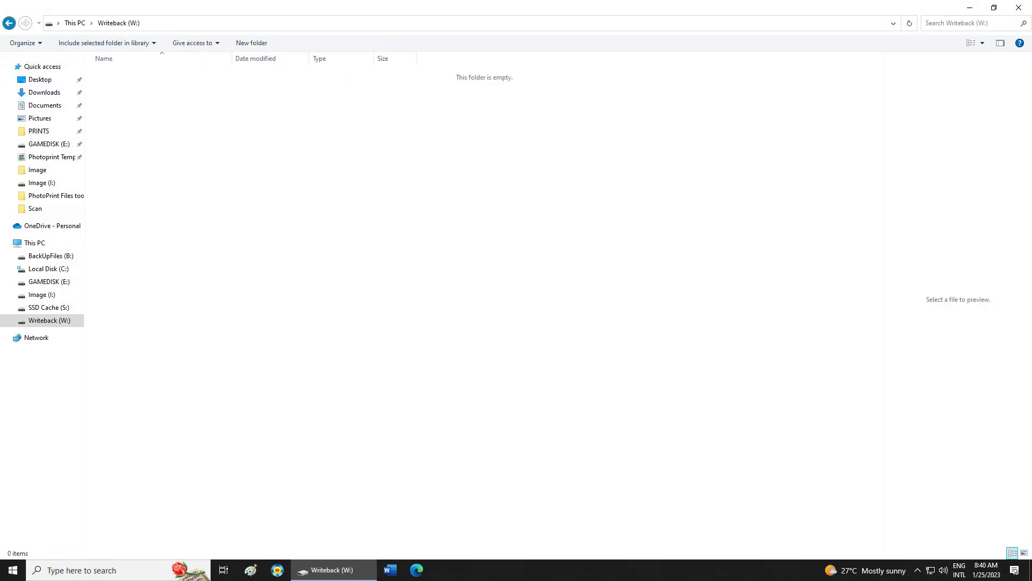
click(9, 23)
click(570, 84)
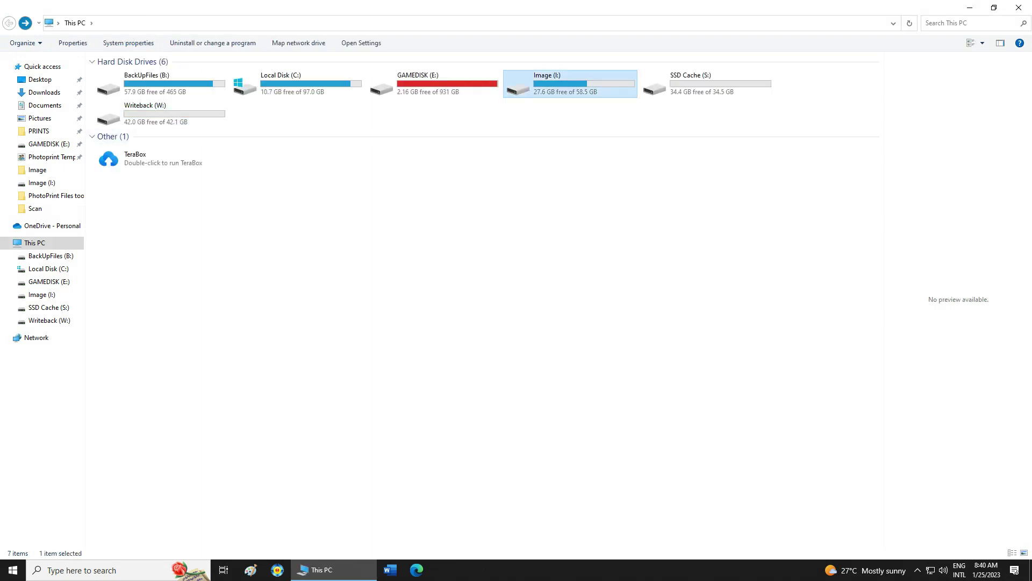
click(559, 62)
key(Down)
key(F2)
key(Tab)
key(Tab)
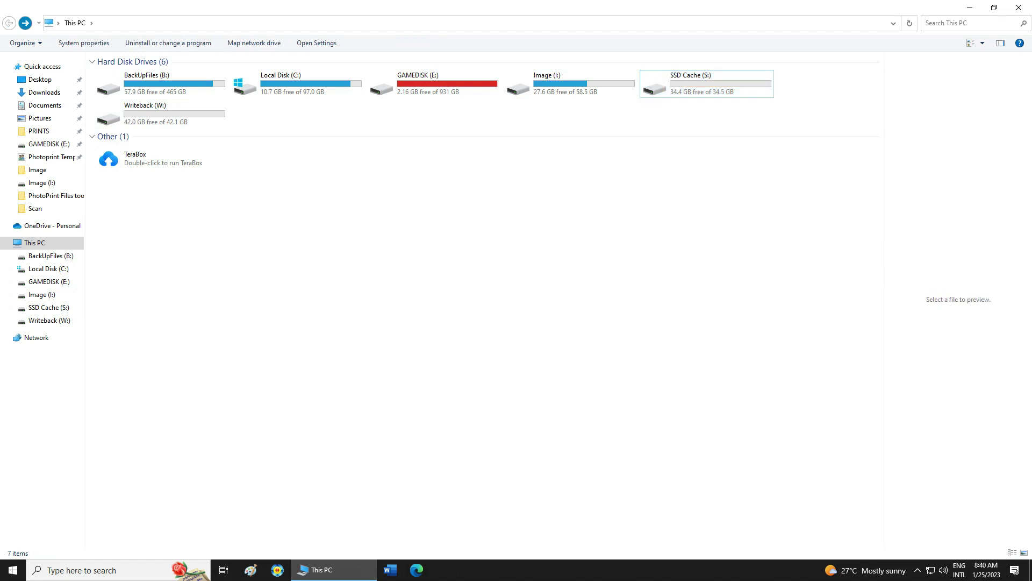
click(299, 141)
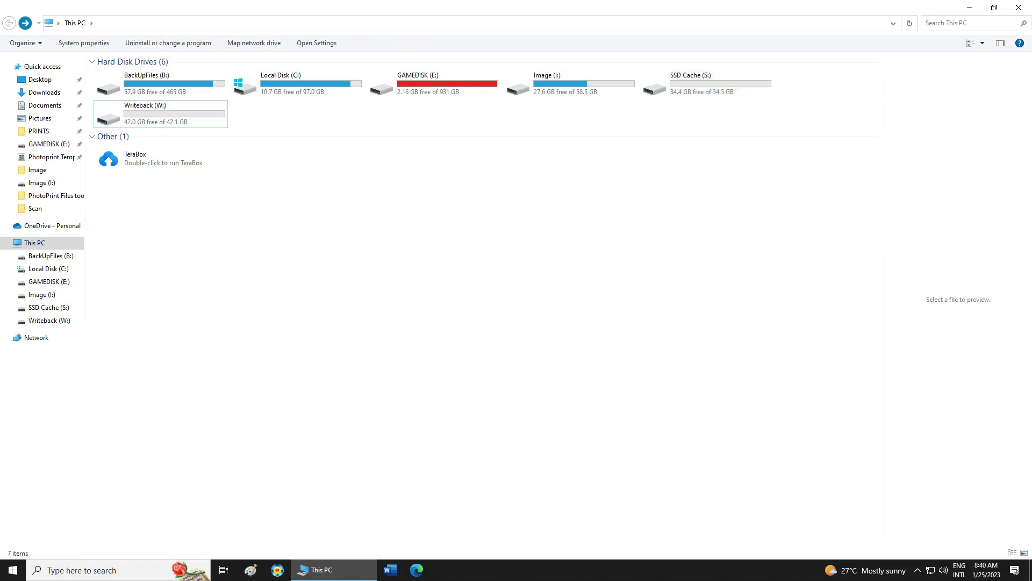
Close the drive overview, refresh the desktop and open the Gamerznetz ccbootsetup20180319 Setup 2023 folder.
click(1019, 8)
right_click(542, 205)
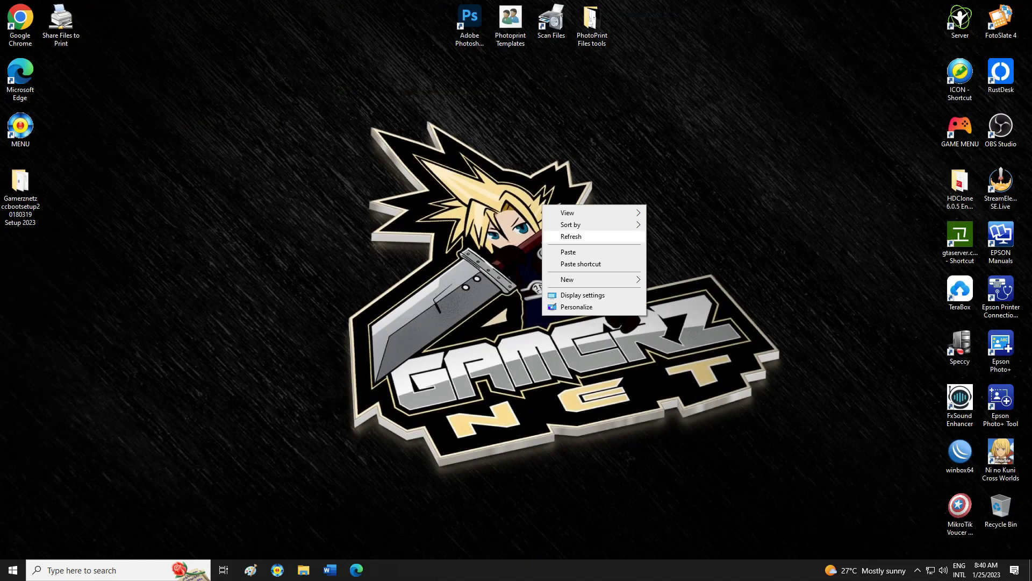
click(571, 237)
right_click(396, 208)
click(425, 240)
double_click(21, 185)
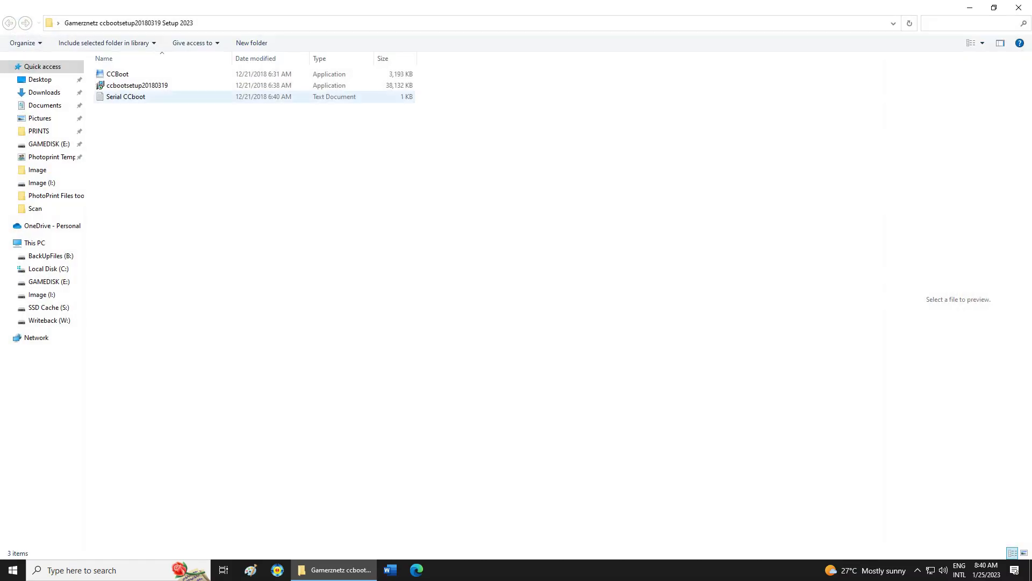
Run the ccbootsetup20180319 installer as administrator and proceed to the component selection.
click(137, 85)
right_click(119, 87)
click(166, 107)
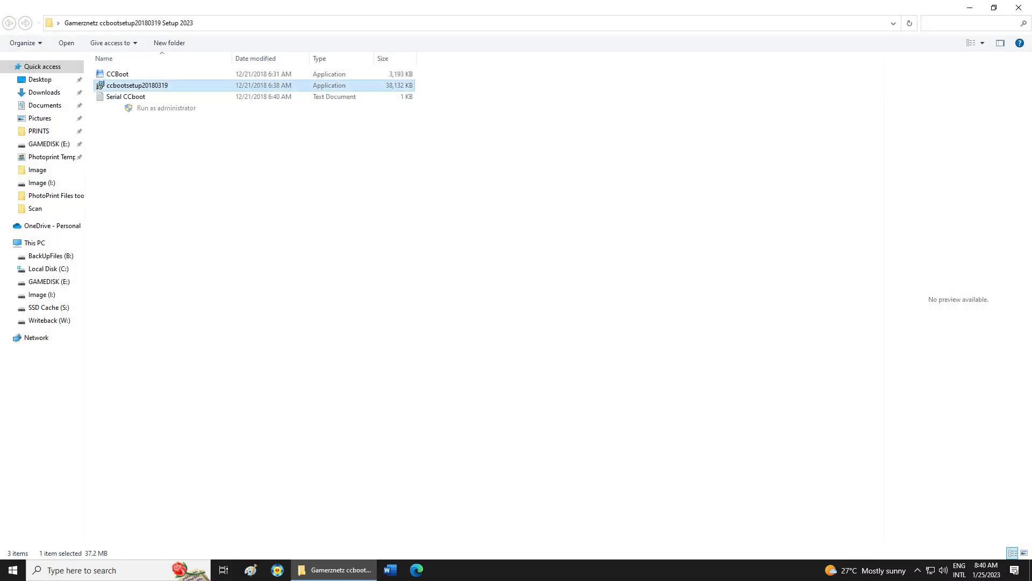
key(Return)
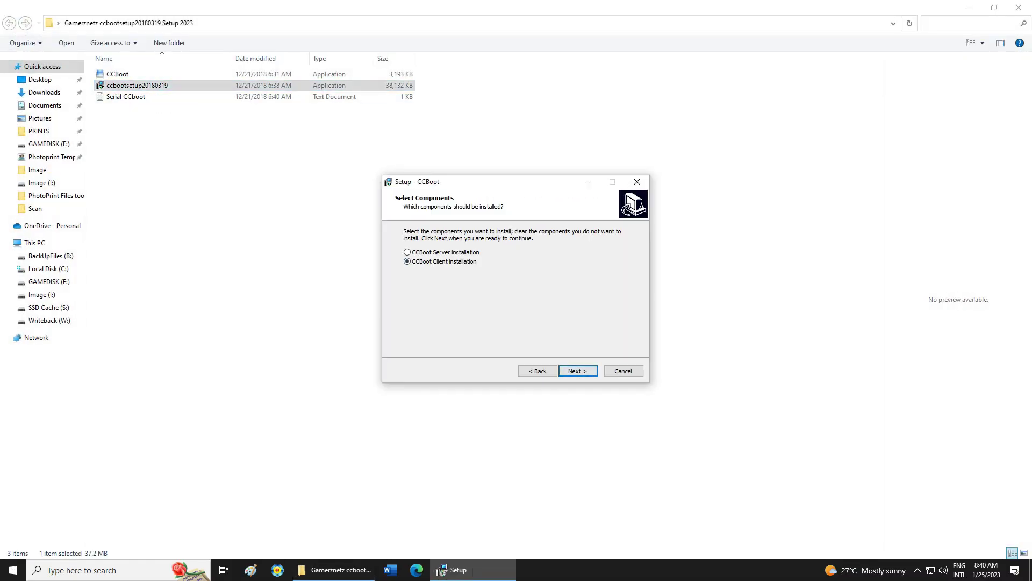
Install CCBoot into C:\CCBoot with a desktop icon and a Quick Launch icon, without iCafeMenu.
key(Return)
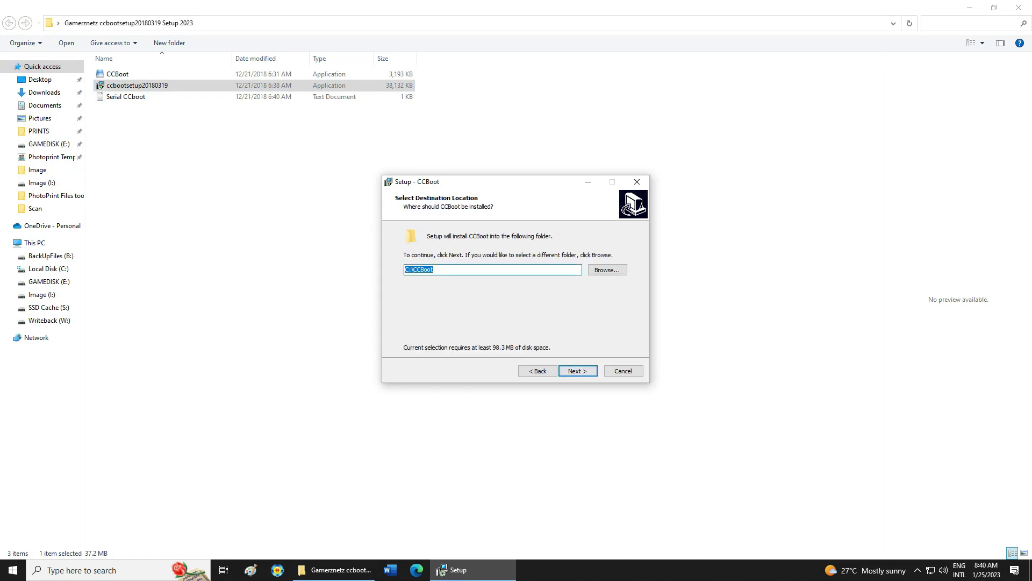
key(Return)
key(Return)
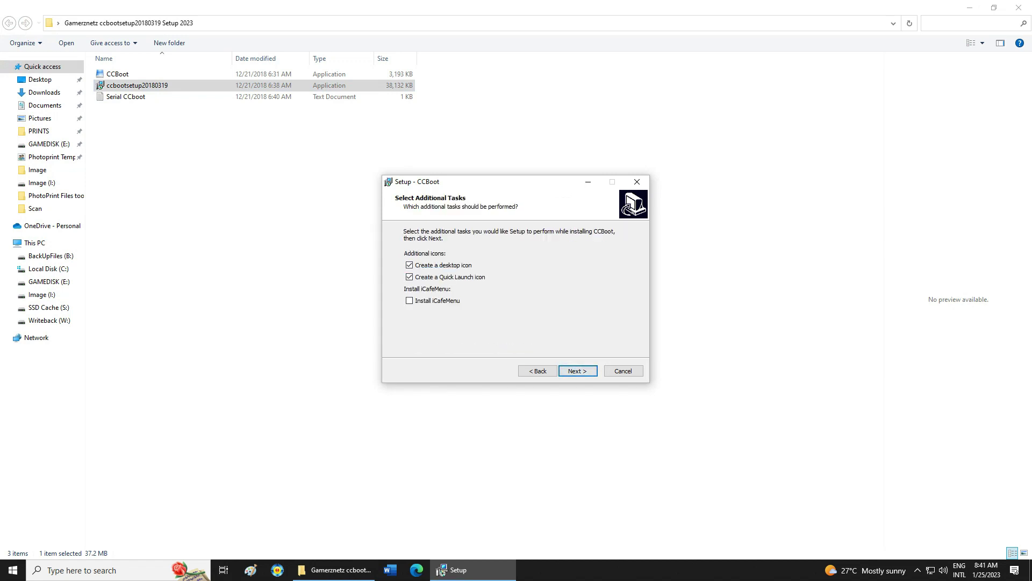
key(Return)
key(Return)
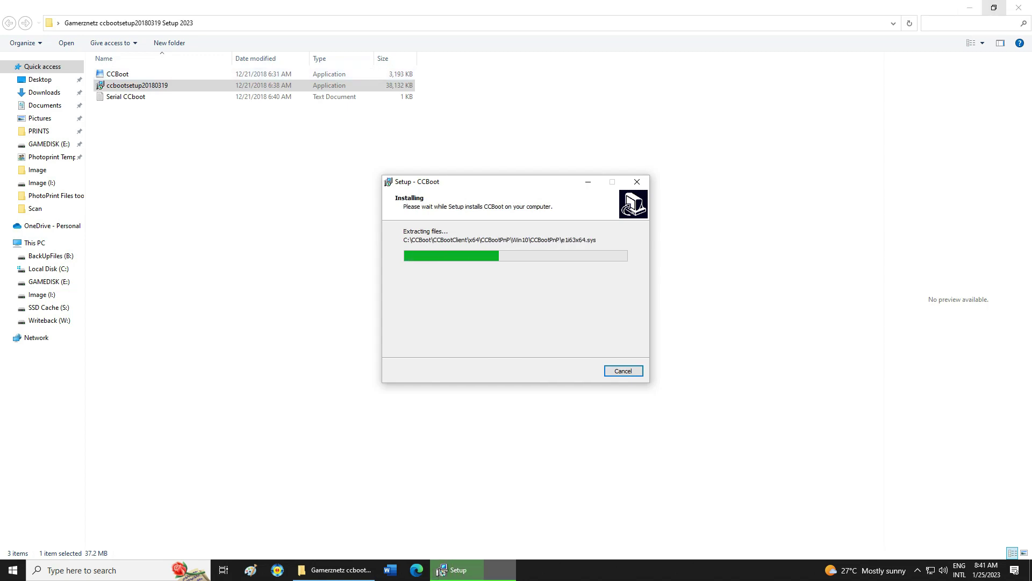
Arrange the setup folder and installer windows side by side and finish the CCBoot setup without launching the program.
click(994, 7)
drag(645, 79, 835, 79)
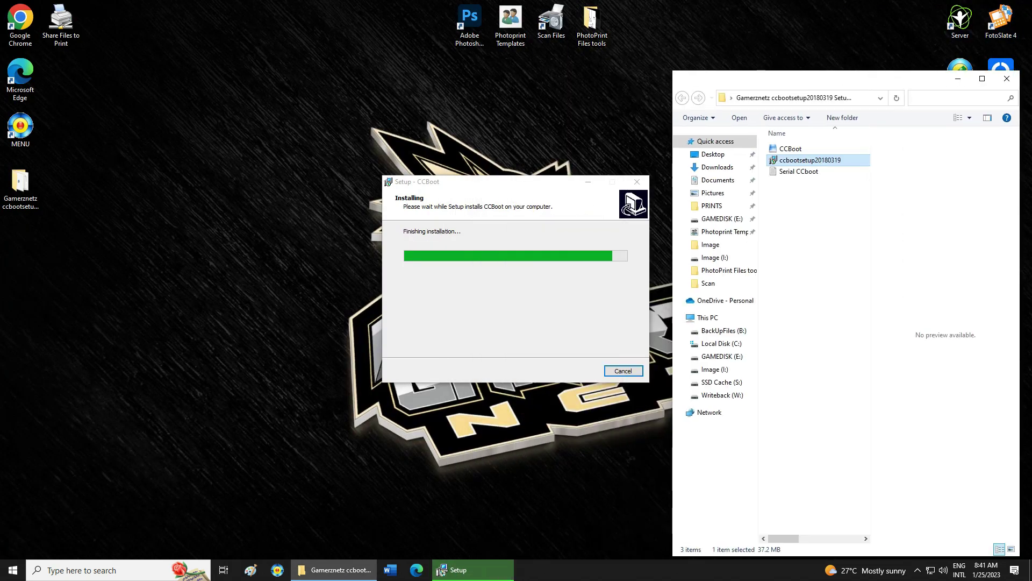
drag(473, 182, 393, 177)
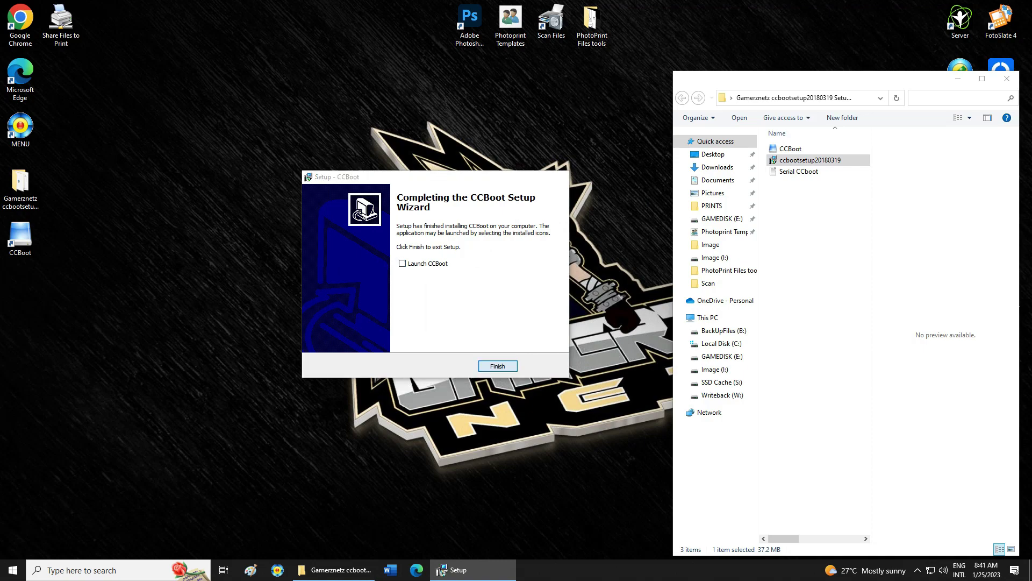
key(Return)
Open the installation folder of the CCBoot desktop shortcut and position its window beside the setup folder.
right_click(31, 225)
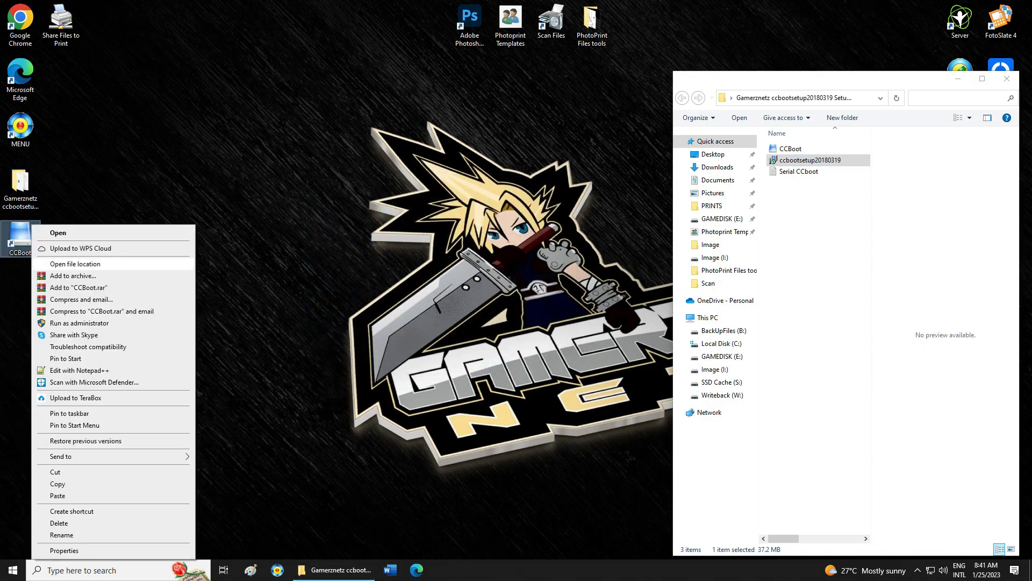
click(75, 263)
drag(161, 8, 243, 31)
Copy the CCBoot application from the setup folder into C:\CCBoot, replacing the existing file, and close the installation folder.
right_click(794, 149)
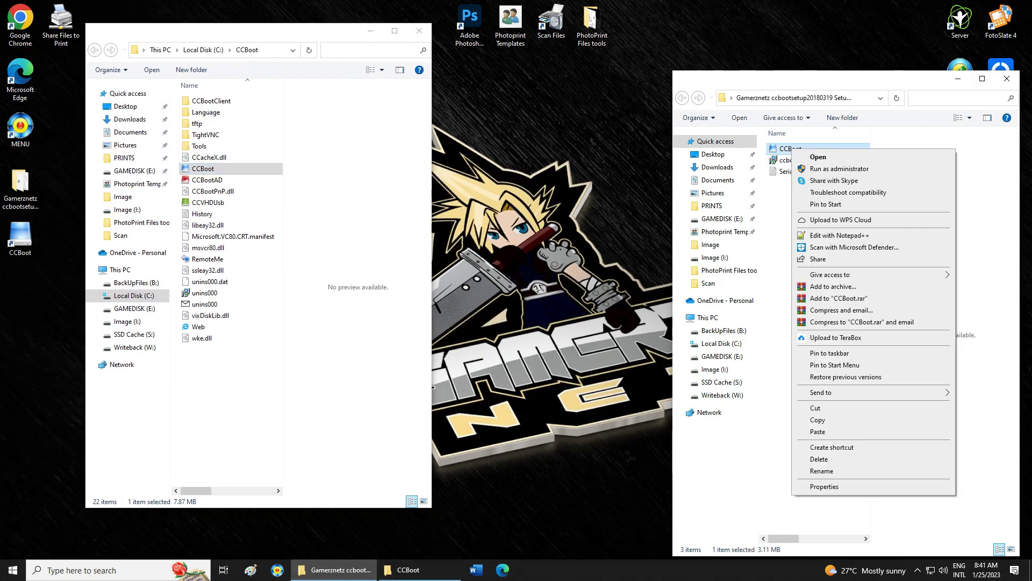
click(818, 420)
right_click(241, 404)
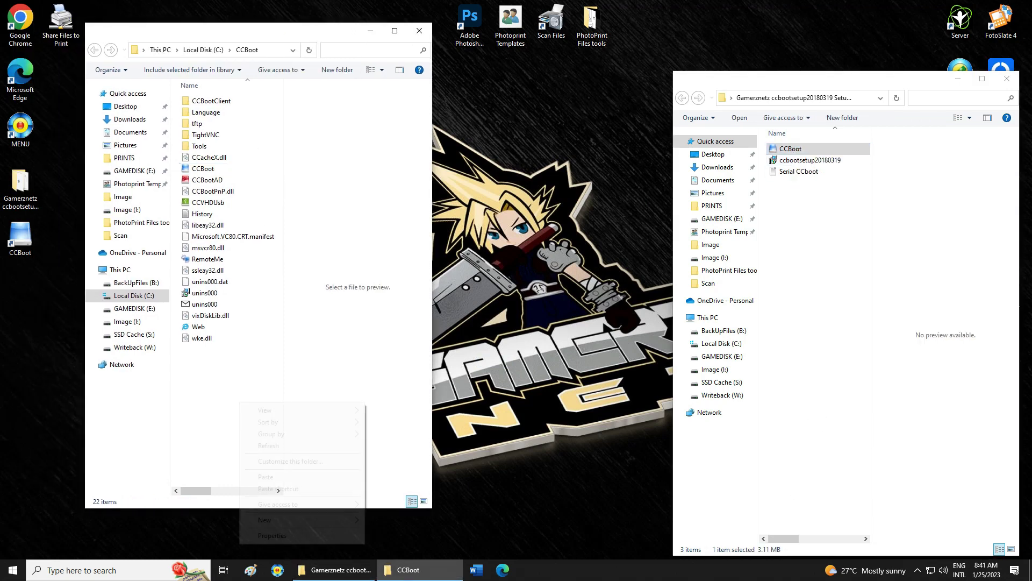
click(264, 477)
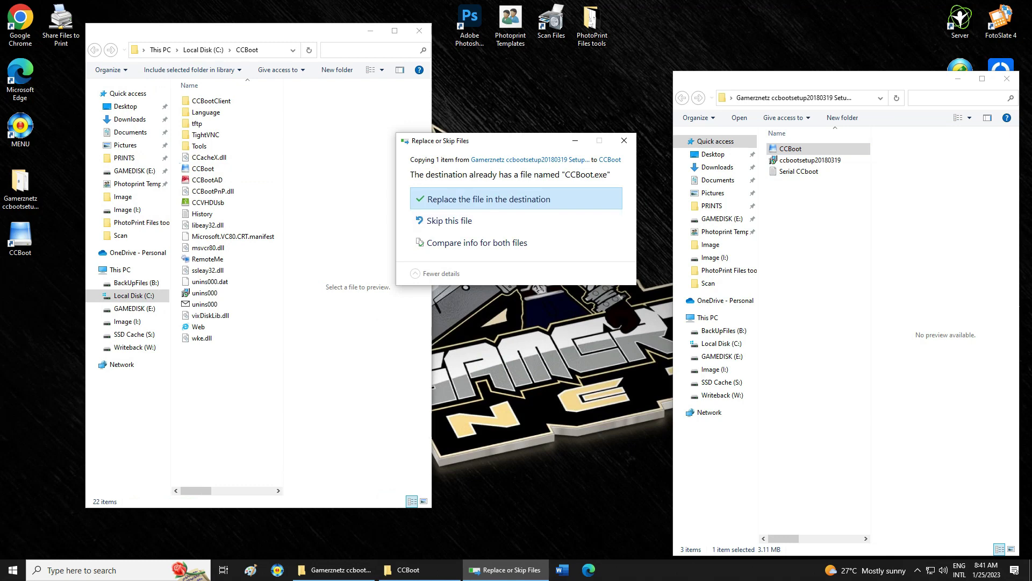
click(480, 199)
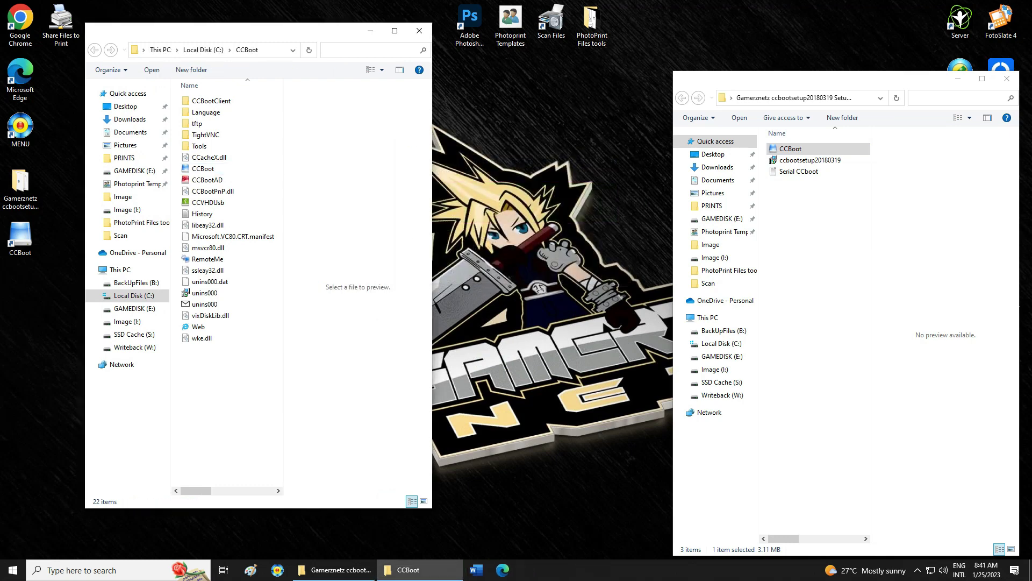
click(419, 30)
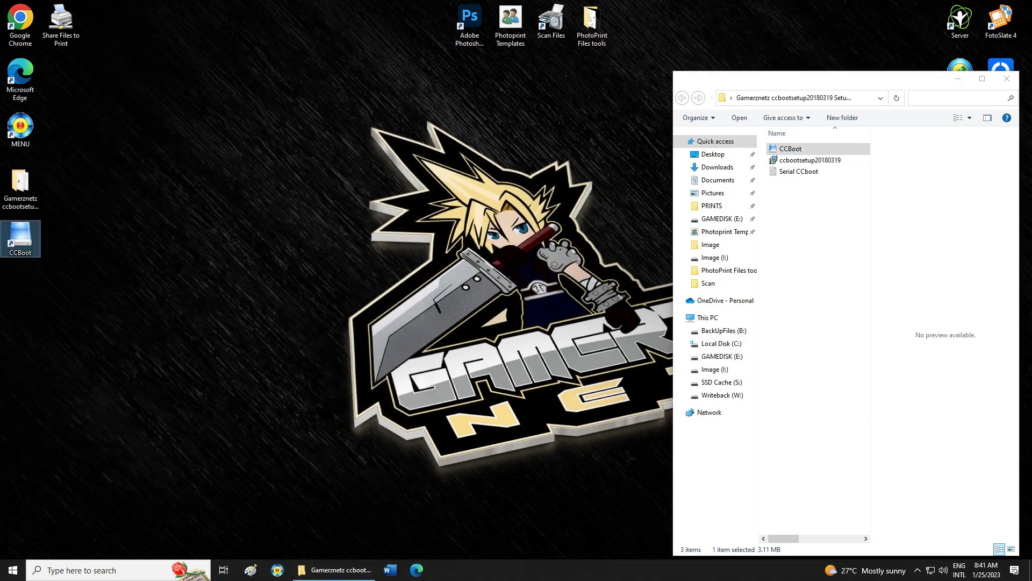
Start CCBoot as administrator from its desktop shortcut and close the CCBoot wiki page, leaving the CCBoot window beside the setup folder.
right_click(34, 226)
click(81, 323)
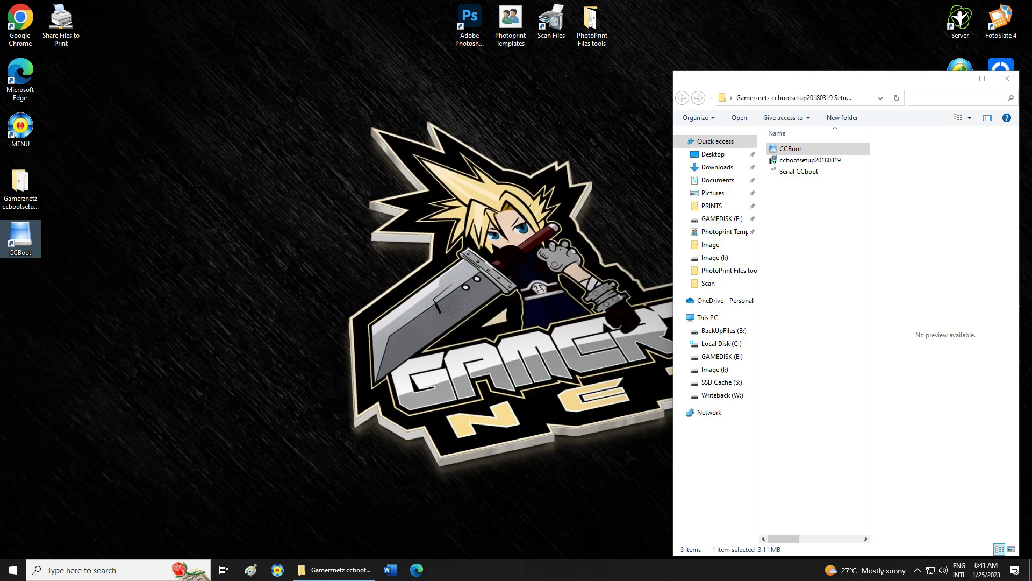
click(563, 321)
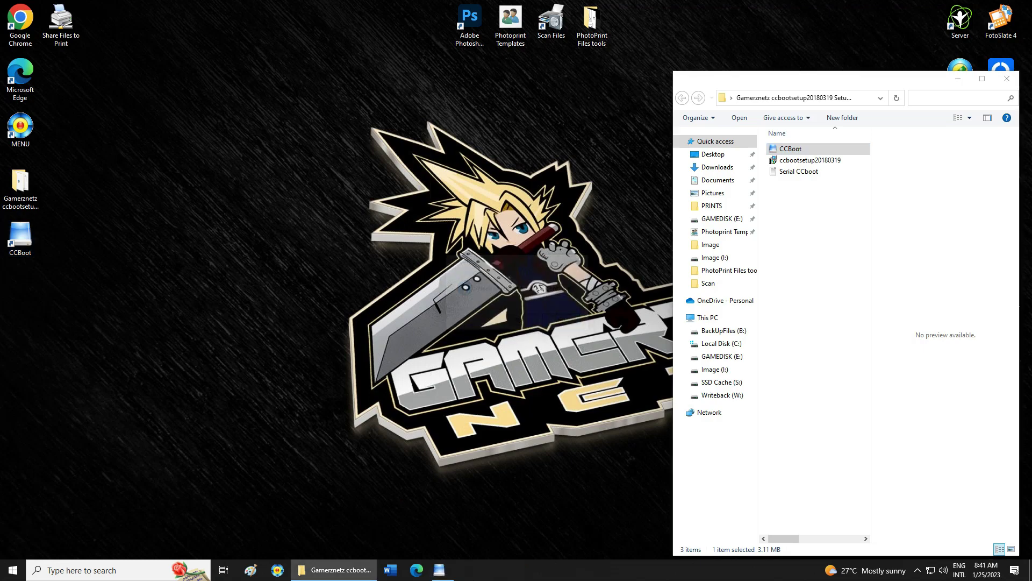
right_click(469, 319)
click(498, 351)
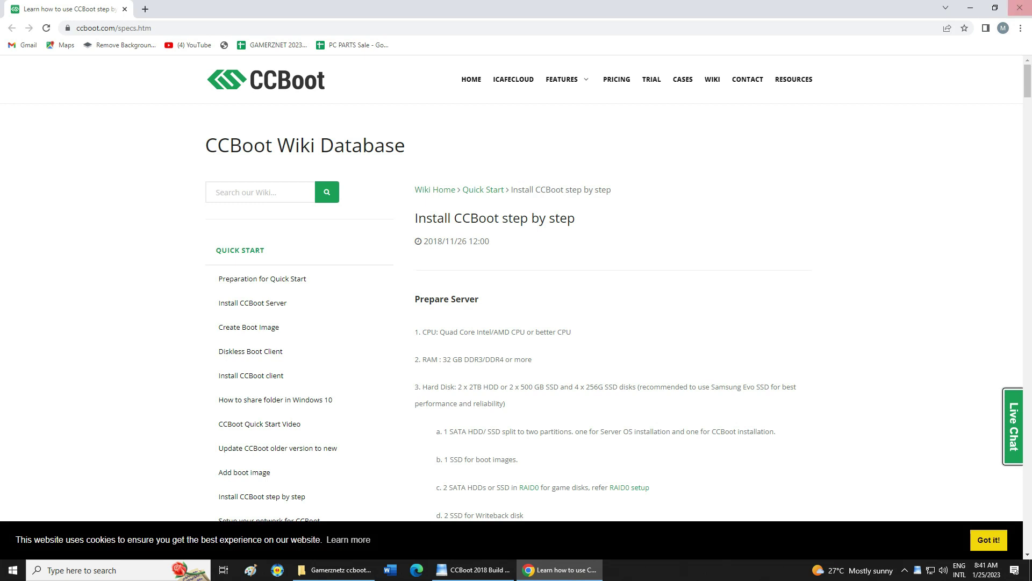
key(alt+F4)
drag(569, 153, 436, 127)
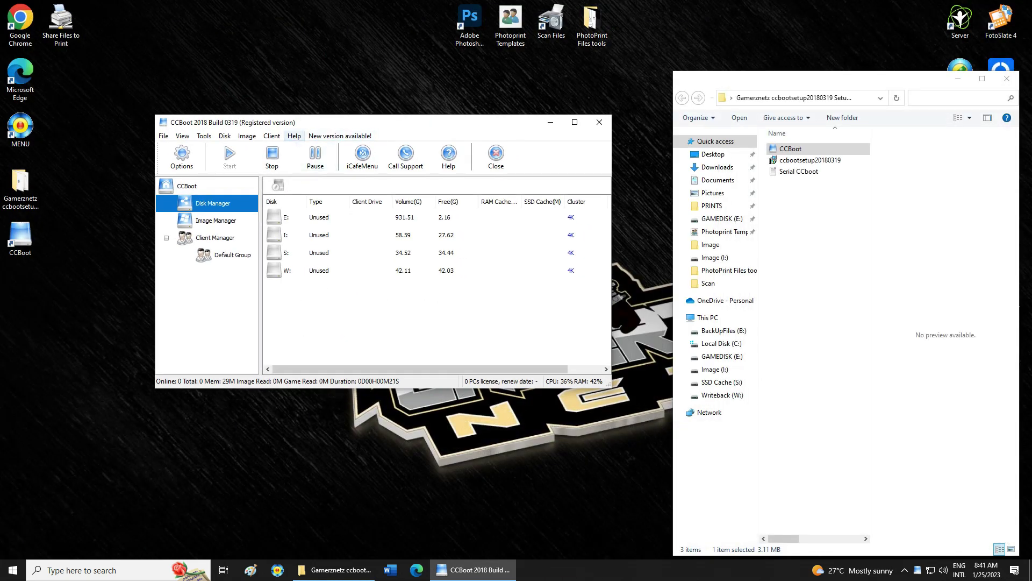
Register CCBoot with the license code copied from the Serial CCboot text file in the setup folder.
click(294, 136)
click(330, 243)
double_click(799, 171)
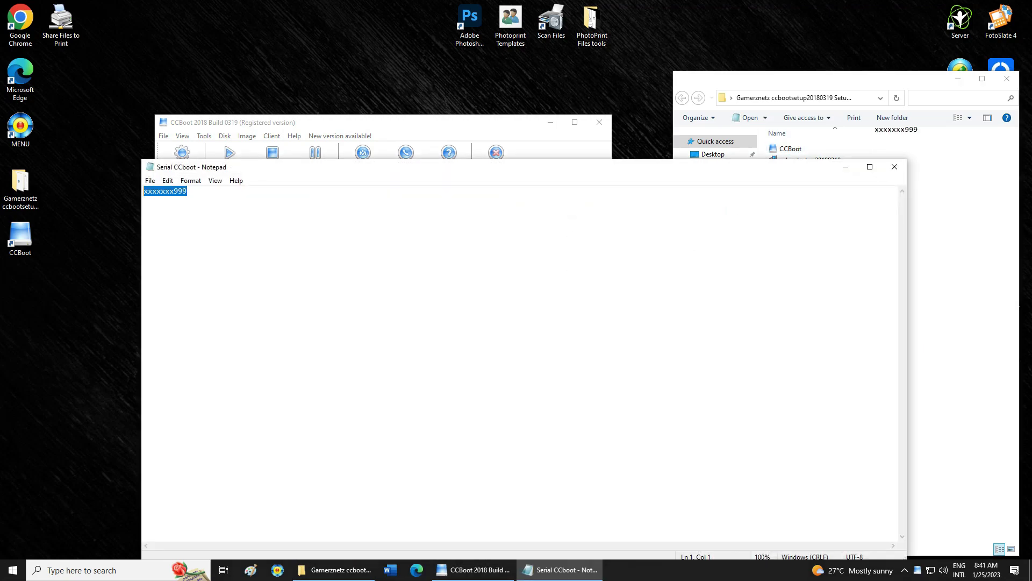
right_click(161, 191)
click(183, 226)
click(894, 167)
right_click(427, 263)
click(454, 306)
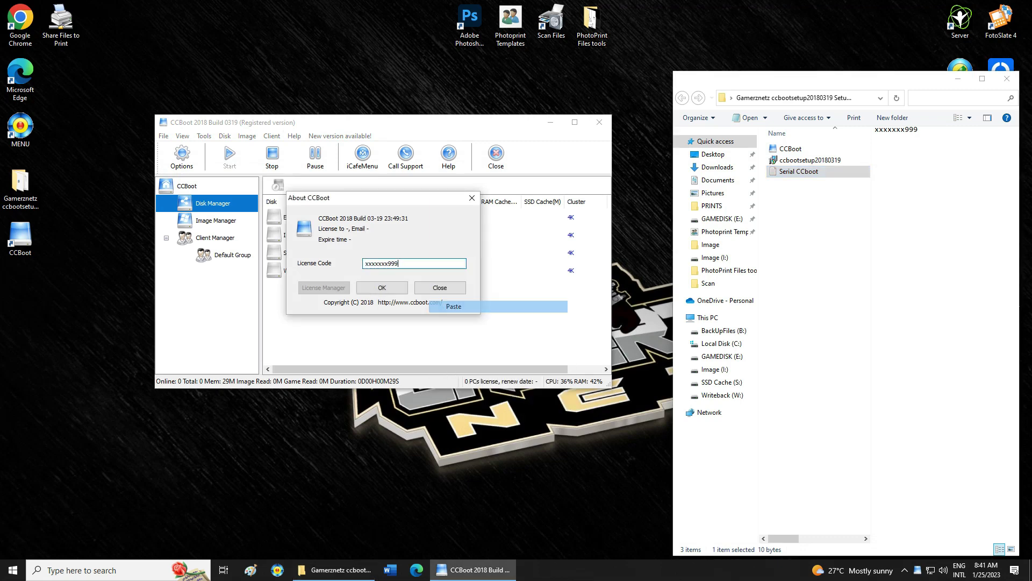
click(382, 288)
click(395, 282)
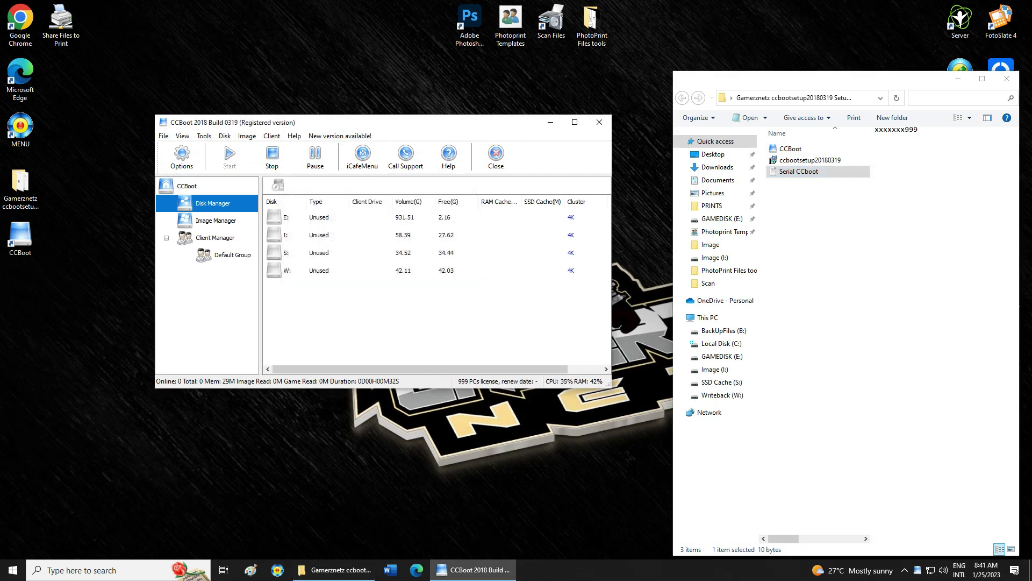
Minimize the setup folder window and move the CCBoot window toward the middle of the desktop.
mouse_move(299, 123)
mouse_down()
mouse_move(238, 129)
mouse_move(294, 128)
mouse_up()
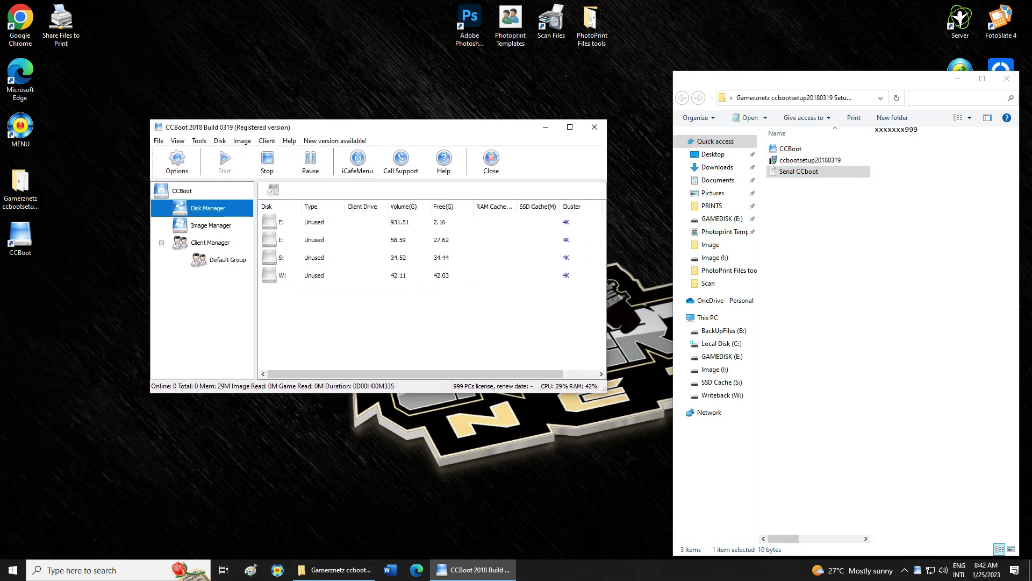
click(958, 79)
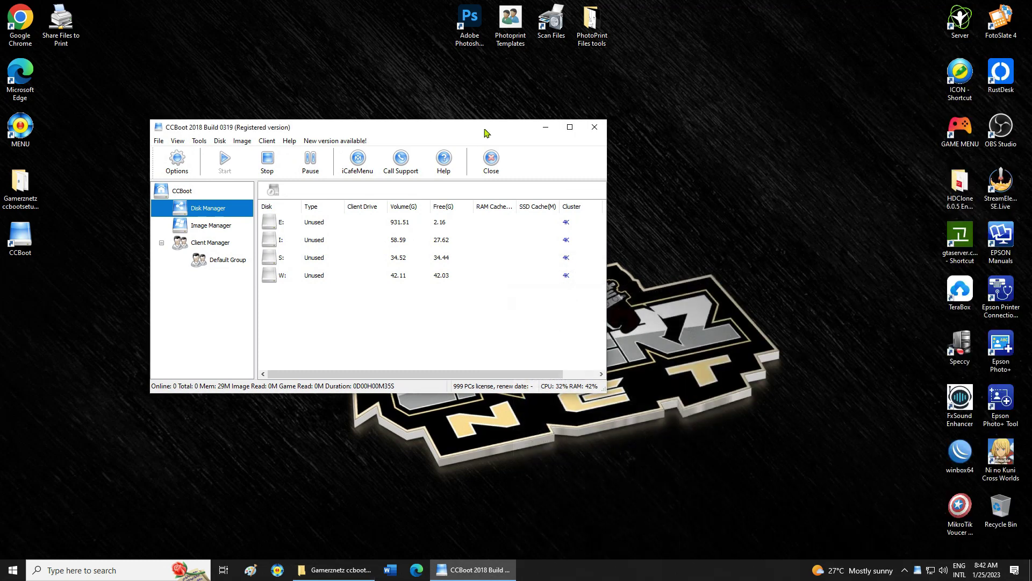
drag(445, 129, 548, 128)
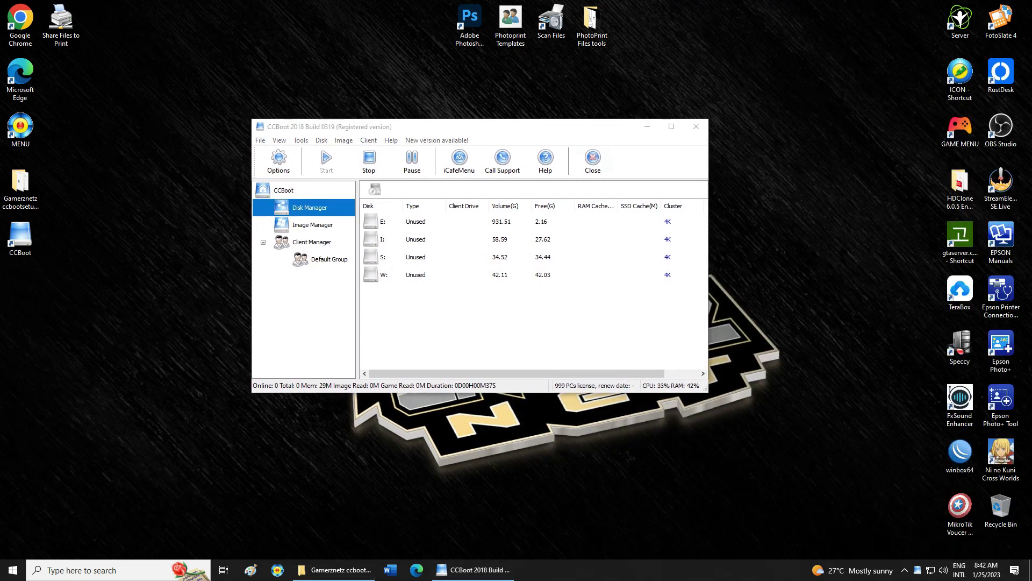
Open the DHCP settings in the CCBoot options.
click(300, 140)
click(319, 153)
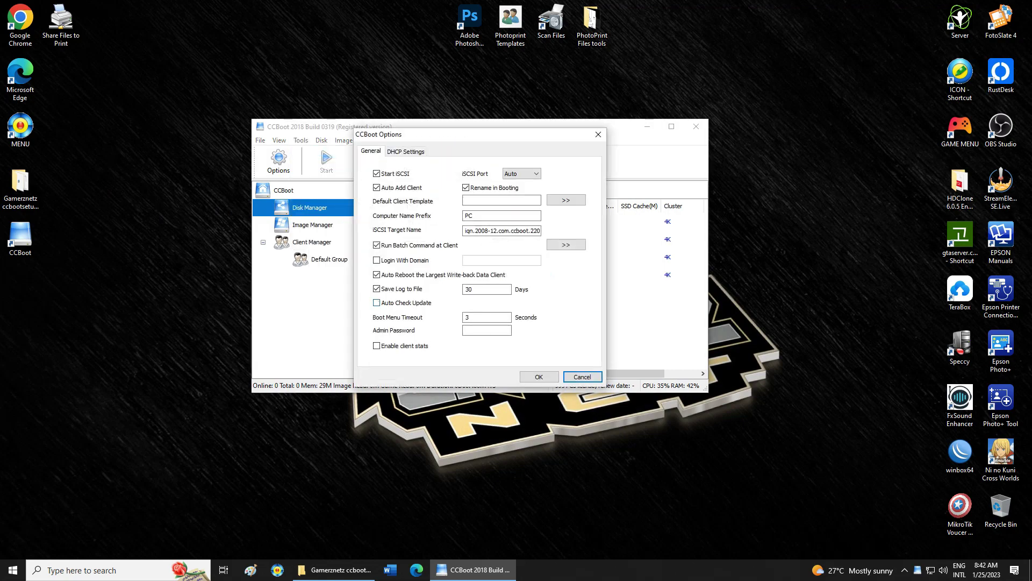
click(495, 216)
click(406, 151)
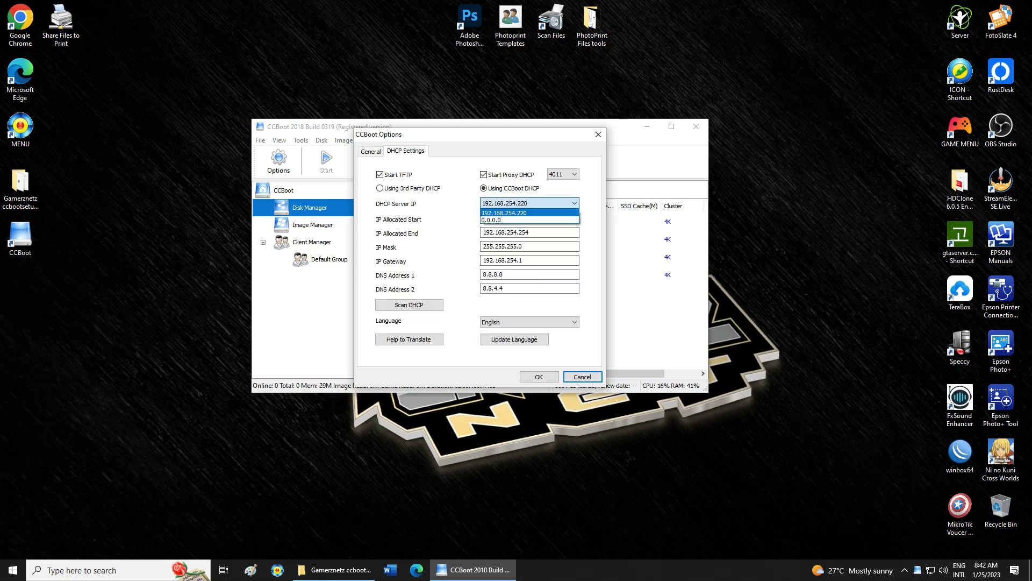
Run ipconfig in an administrator Command Prompt, place it below the CCBoot options and mark the IPv4 address.
key(super)
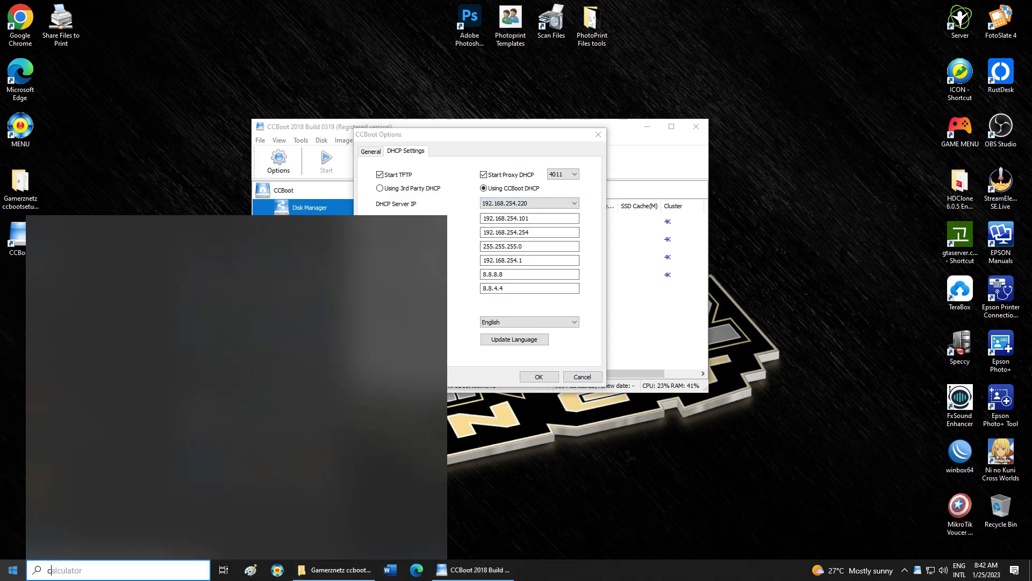
text(cmd)
key(ctrl+shift+Return)
text(ipconf)
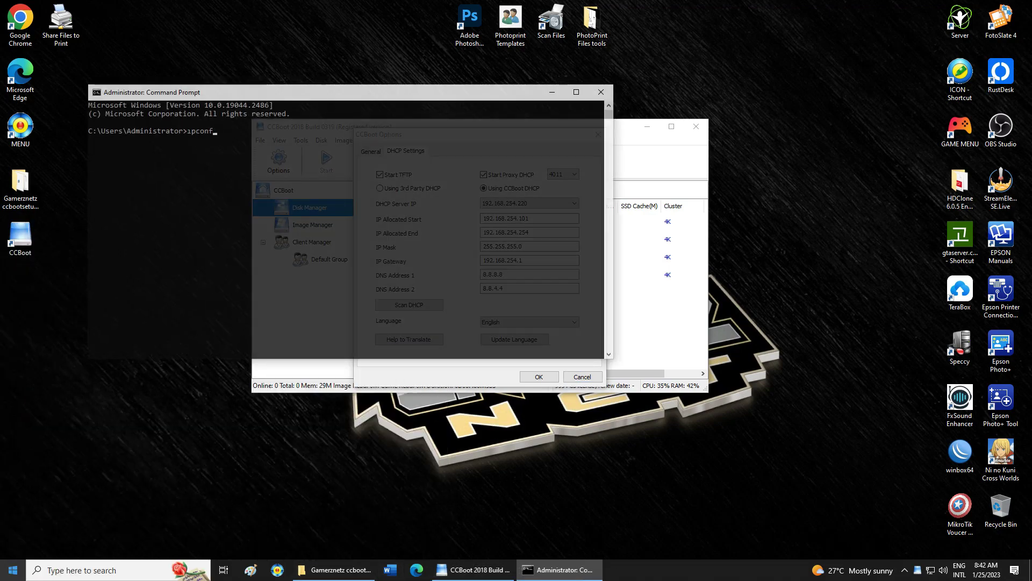
text(ig)
key(Return)
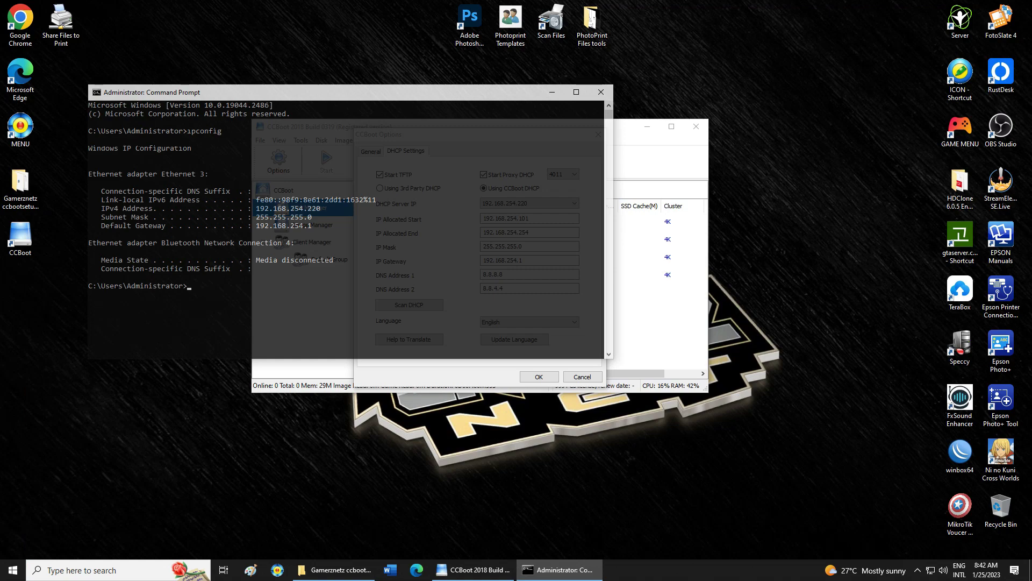
drag(452, 93, 604, 394)
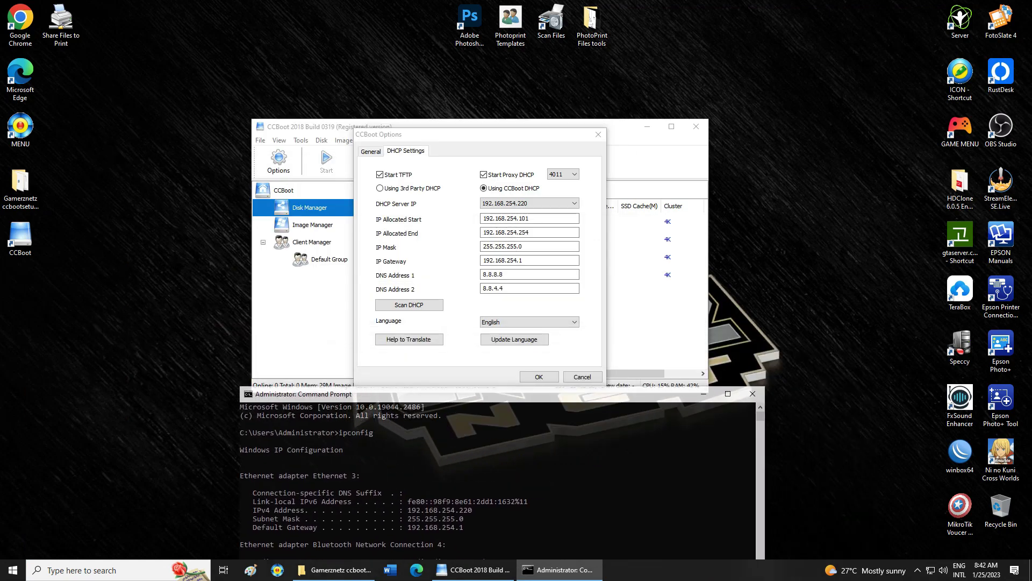
click(408, 510)
drag(473, 509, 395, 510)
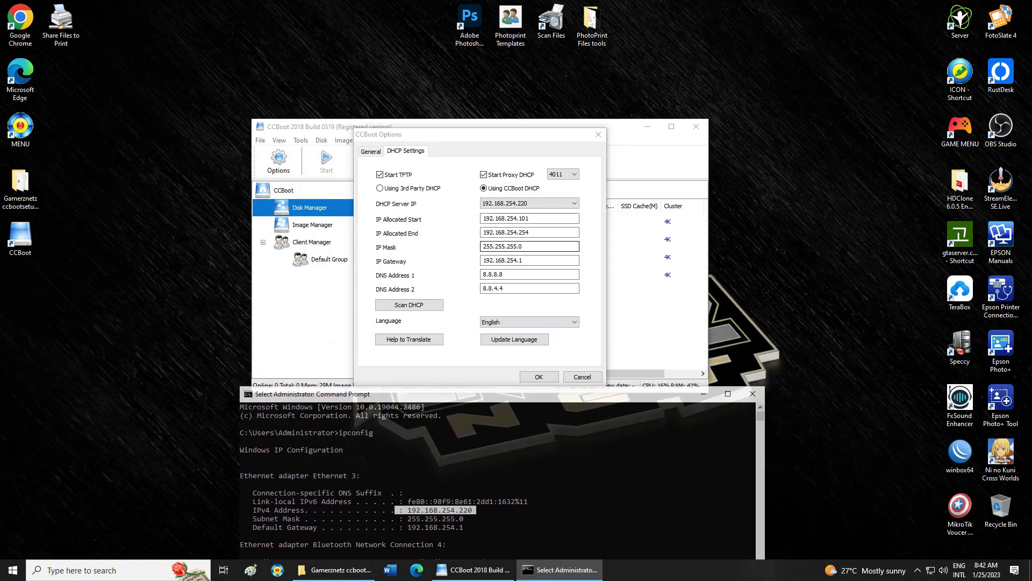
Set the IP Allocated Start to 192.168.254.201, review the remaining DHCP fields, close the Command Prompt and save the options.
click(530, 203)
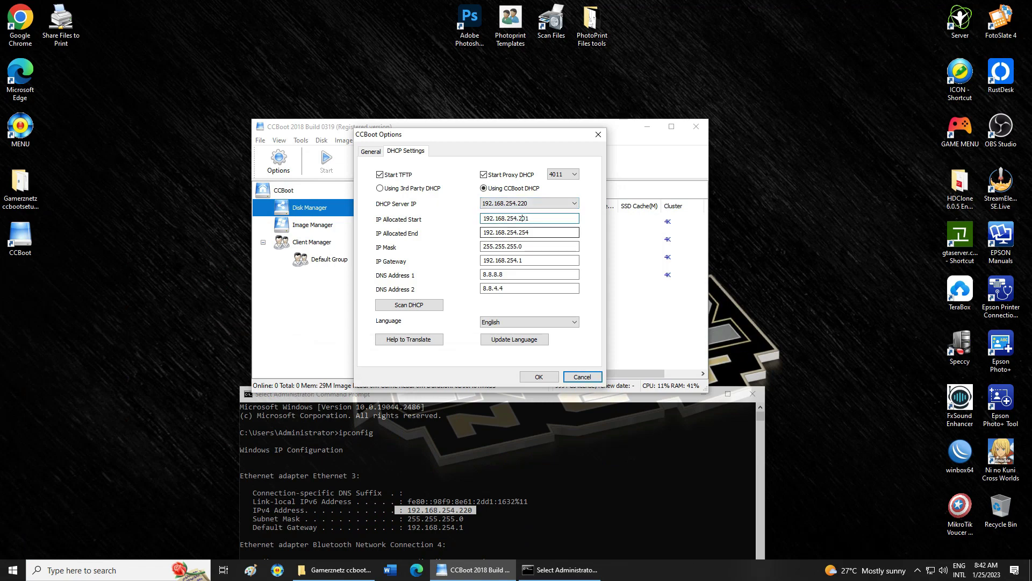
key(Tab)
key(Tab)
key(Tab)
key(Tab)
key(Tab)
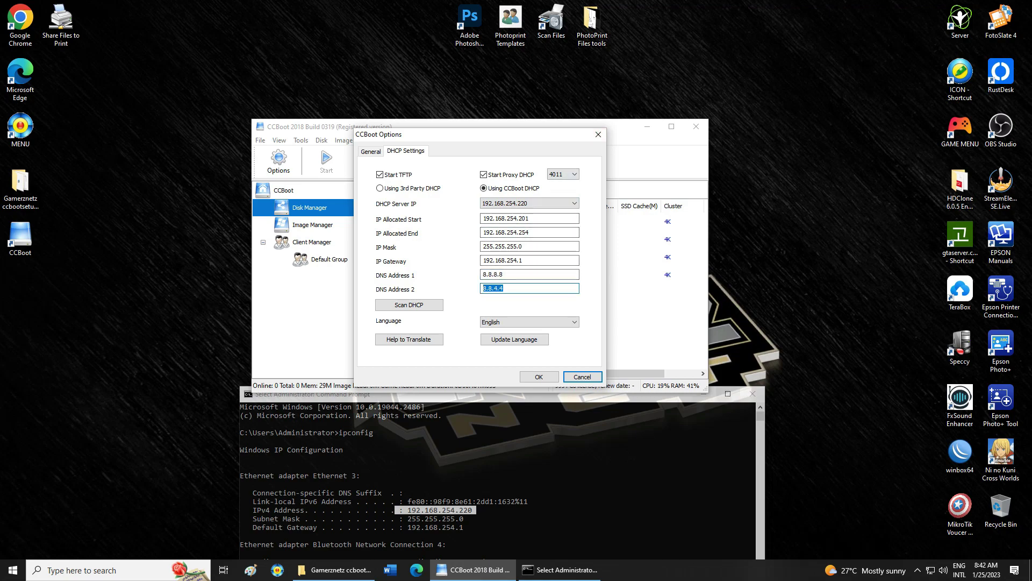
click(753, 395)
click(539, 377)
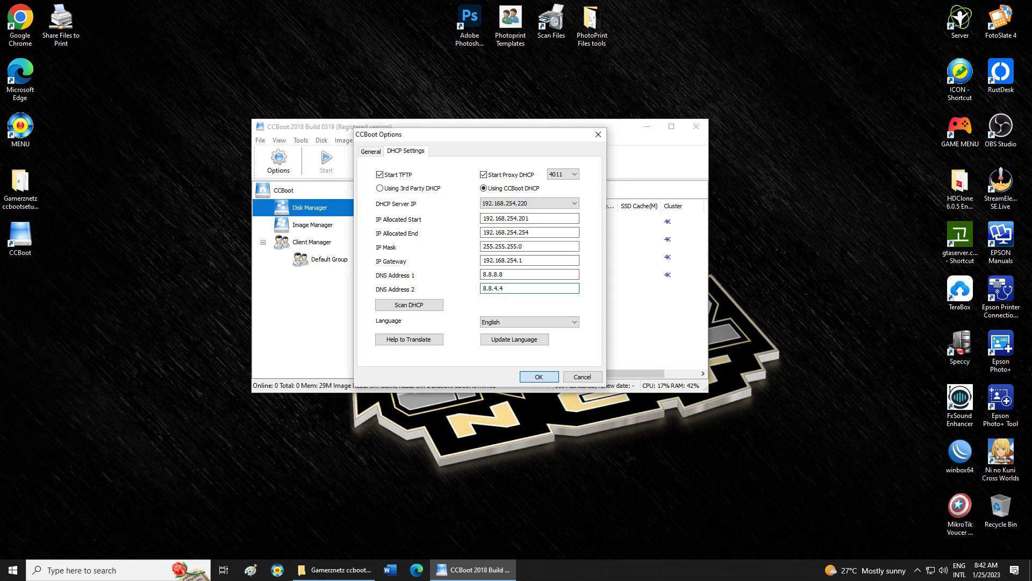
key(Return)
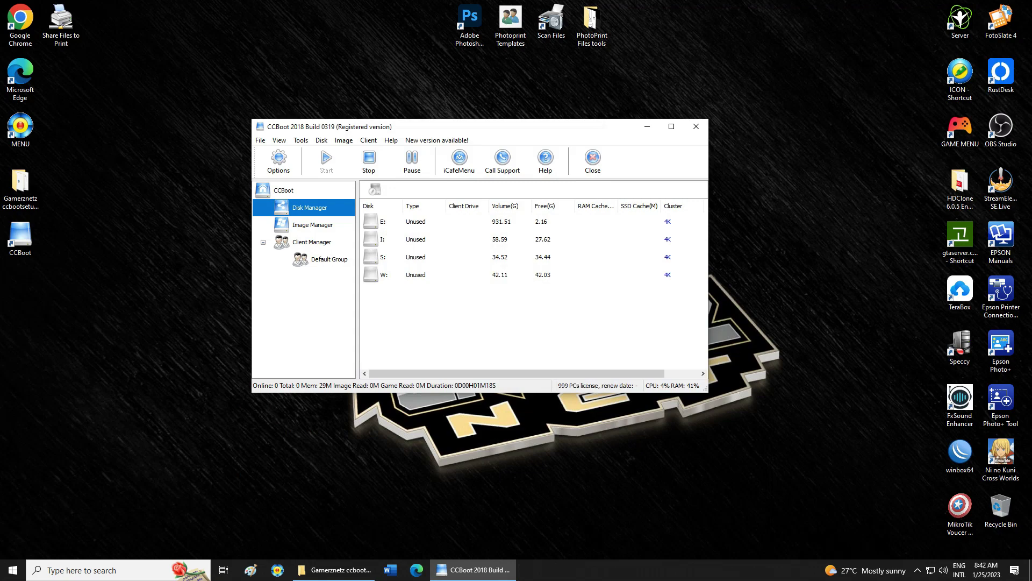
Add the SIWIN10X64-1809 image from I:\Image to the Image Manager.
click(312, 225)
right_click(472, 278)
click(496, 283)
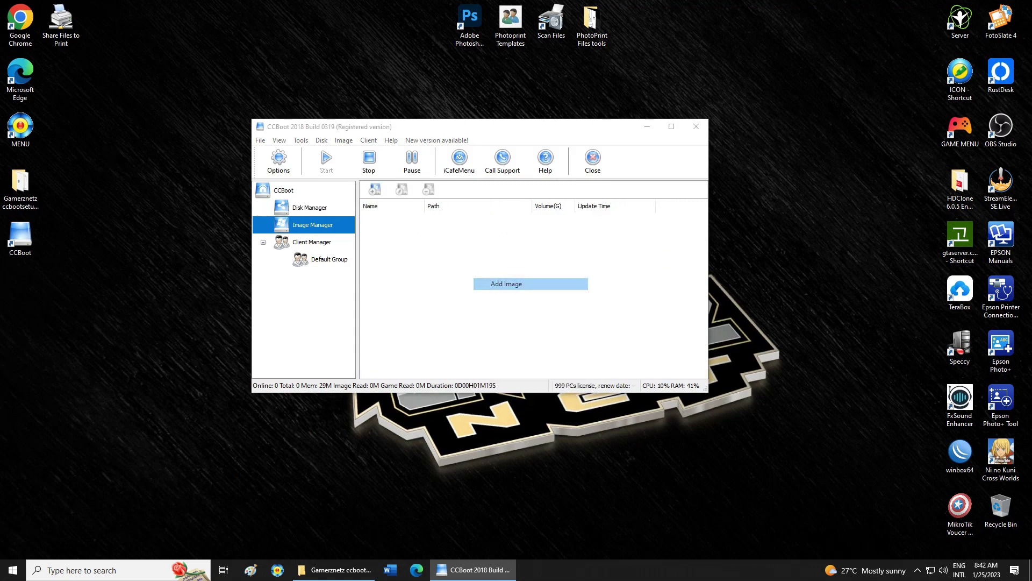
click(553, 258)
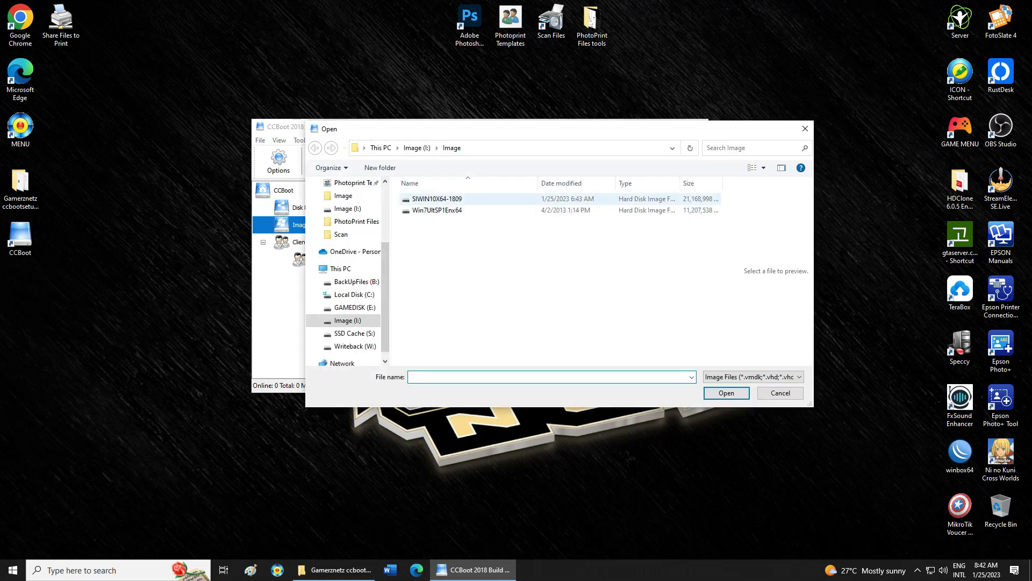
click(438, 199)
click(727, 393)
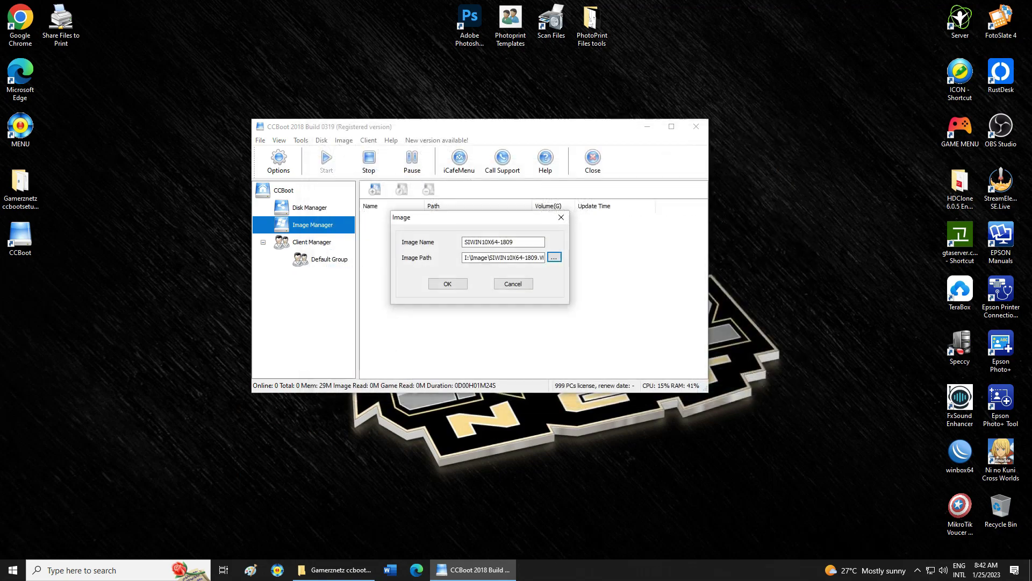
click(447, 284)
Set drive I: in the Disk Manager to type Image with a RAM cache of 1024 MB.
click(309, 207)
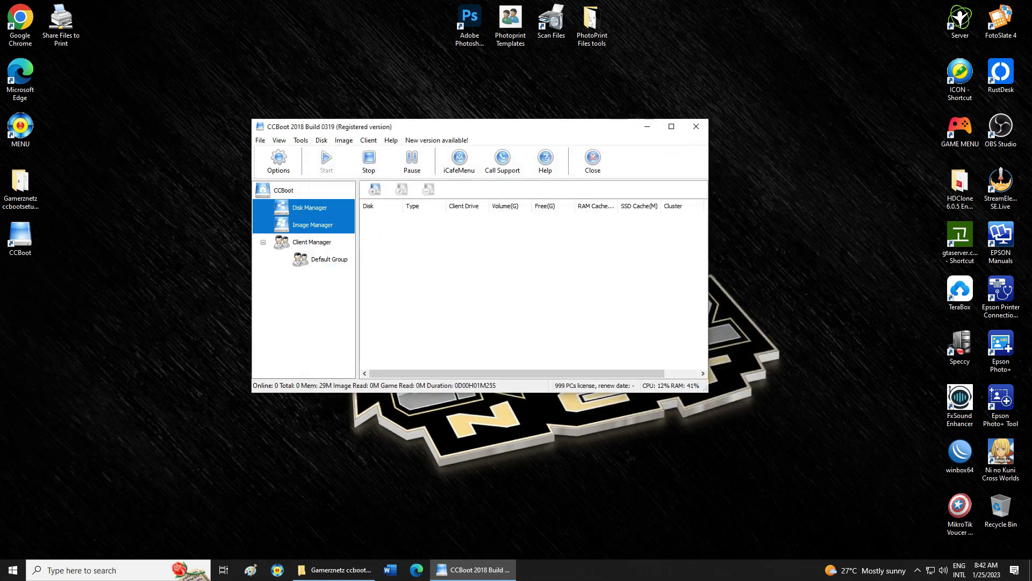
click(415, 222)
double_click(416, 239)
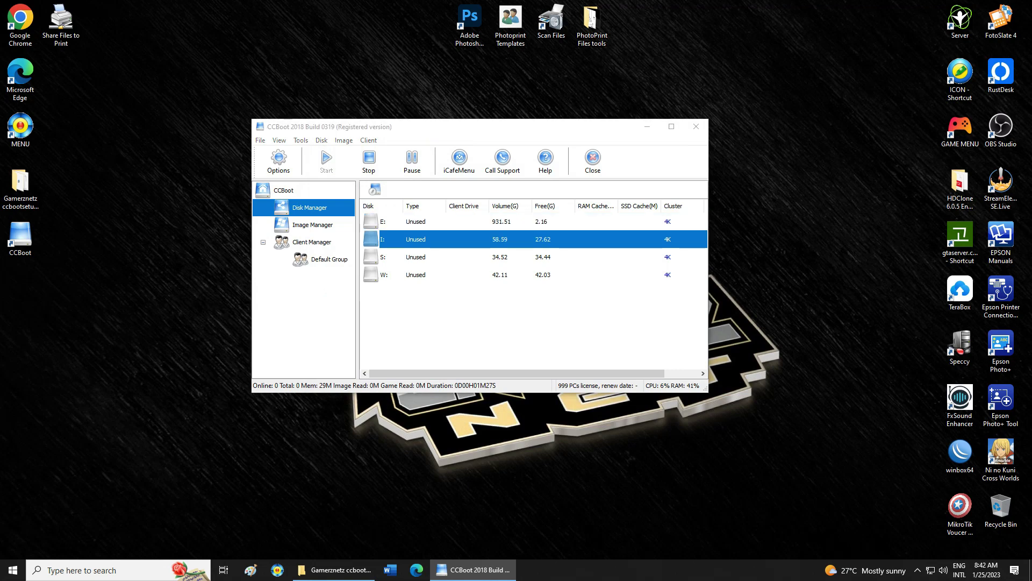
click(515, 237)
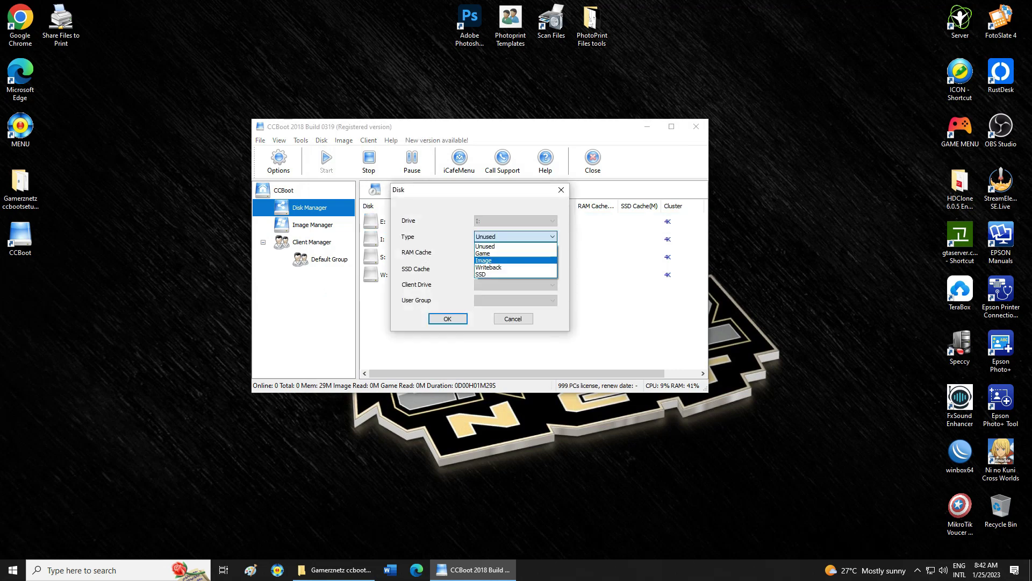
click(511, 254)
click(500, 252)
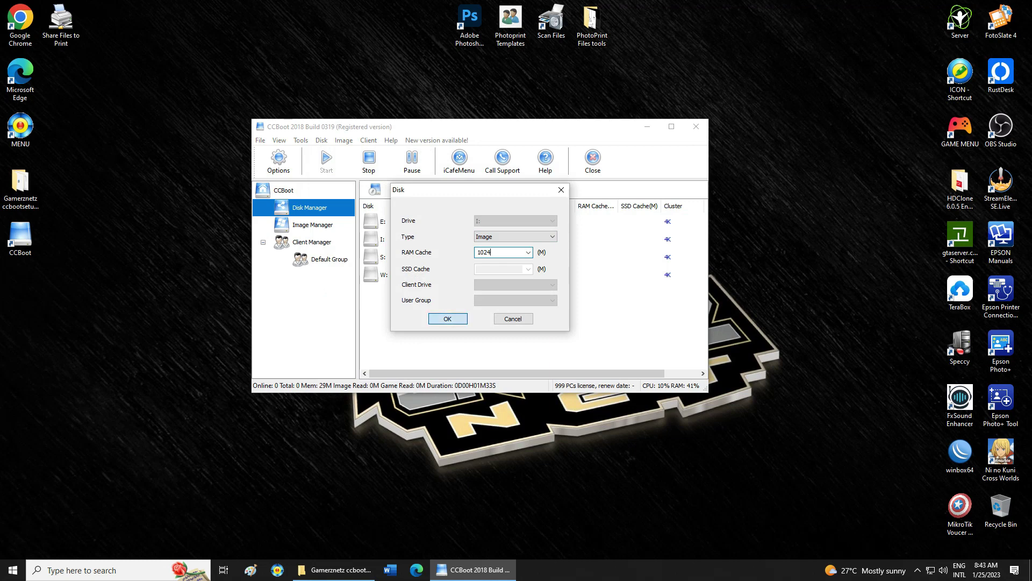
key(Return)
Set drive W: to type Writeback with a RAM cache of 1024 MB.
click(416, 221)
double_click(415, 275)
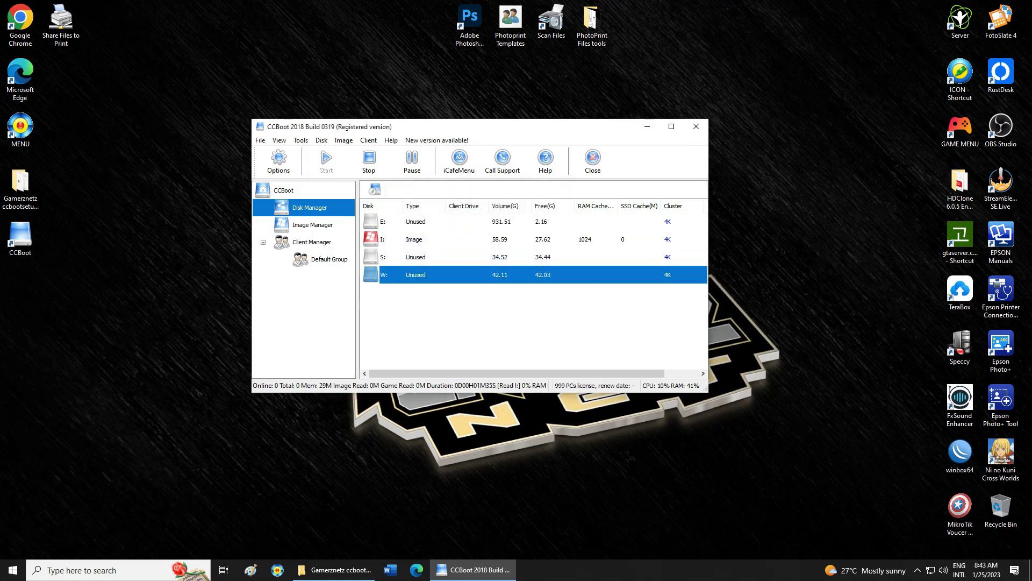
click(515, 237)
click(505, 267)
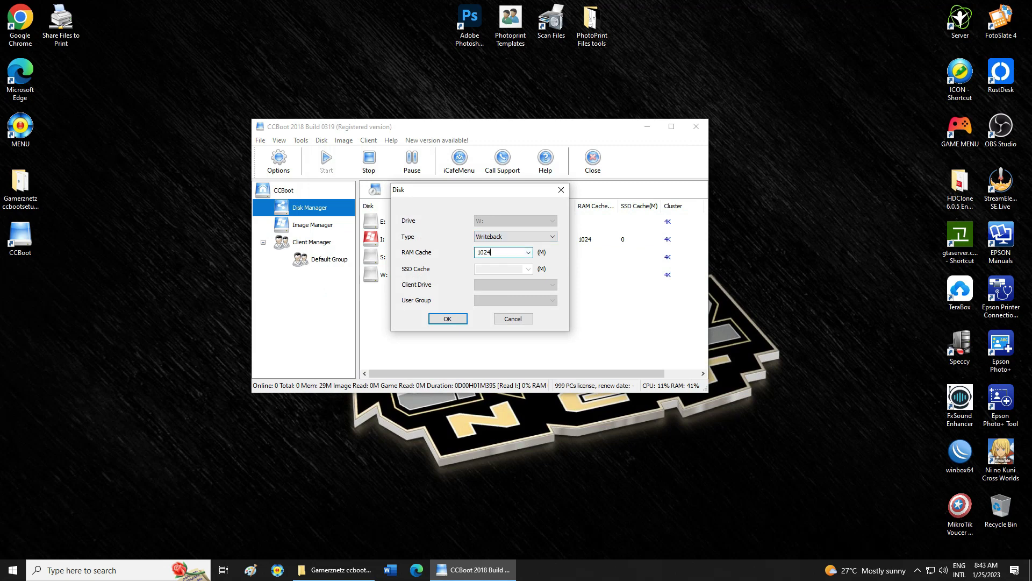
click(448, 318)
Open the disk settings of drive S:.
click(416, 257)
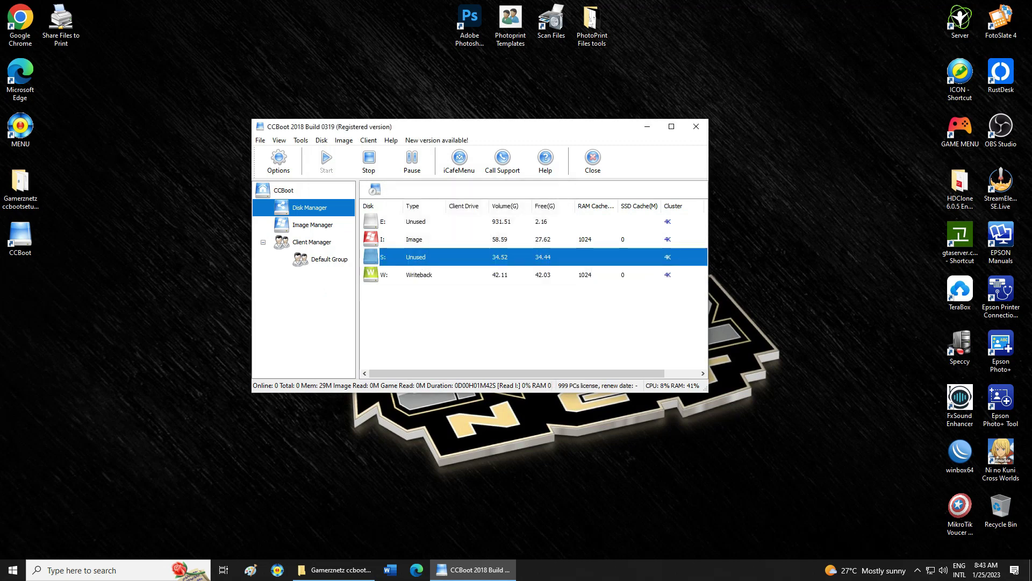
double_click(415, 257)
click(515, 237)
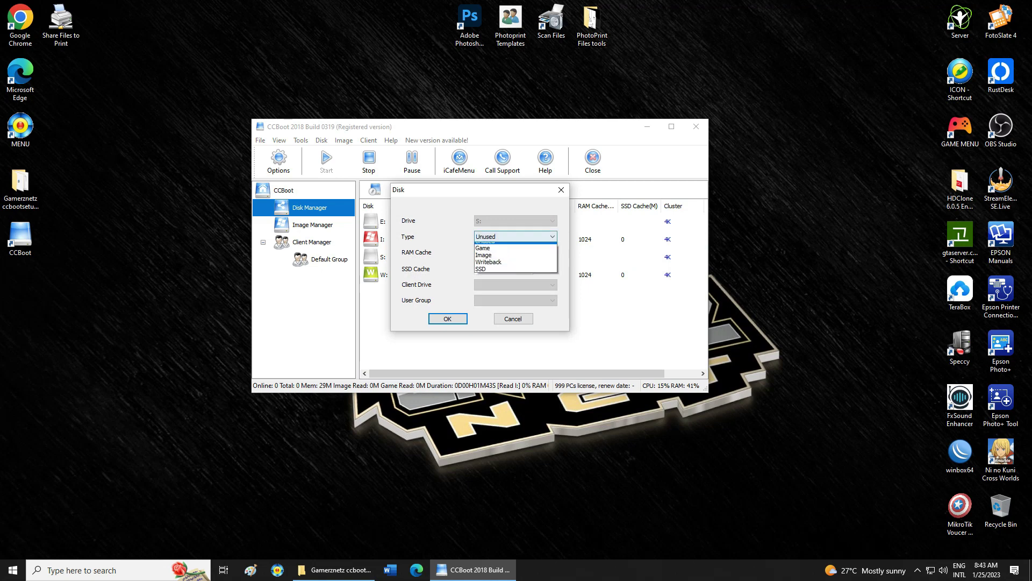
key(Return)
key(Tab)
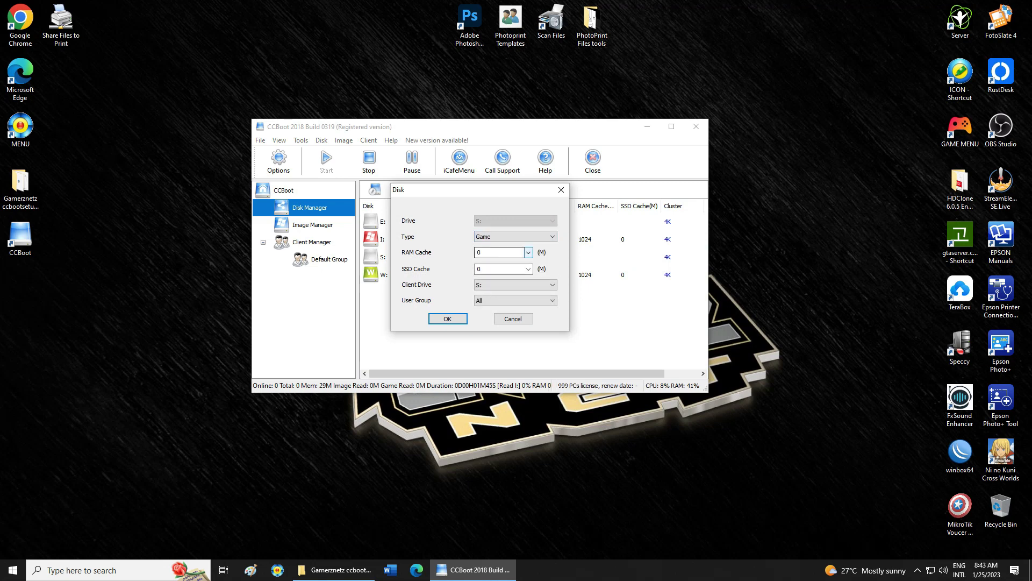
key(alt+Down)
key(Down)
key(Return)
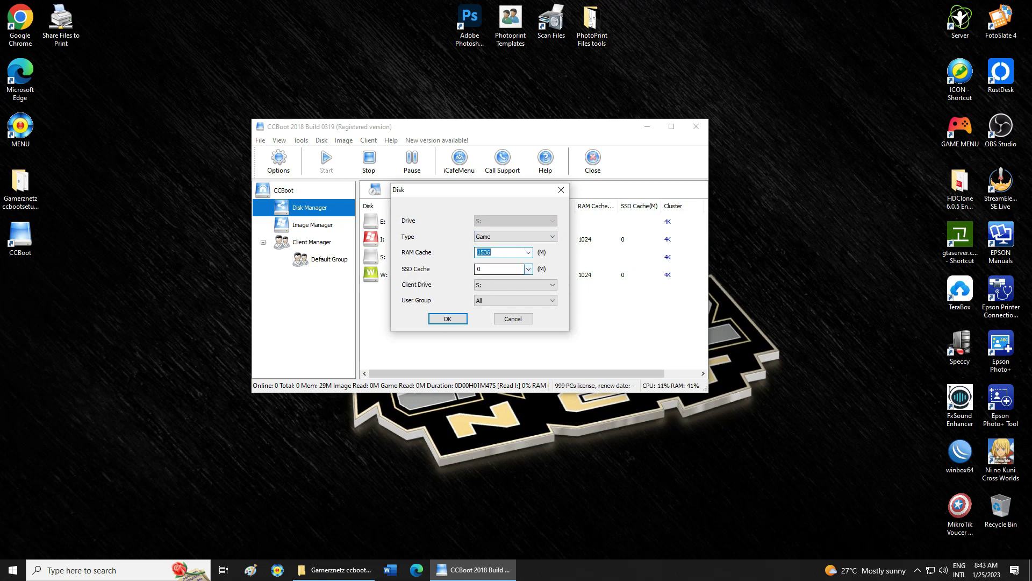
key(Tab)
key(alt+Down)
key(Return)
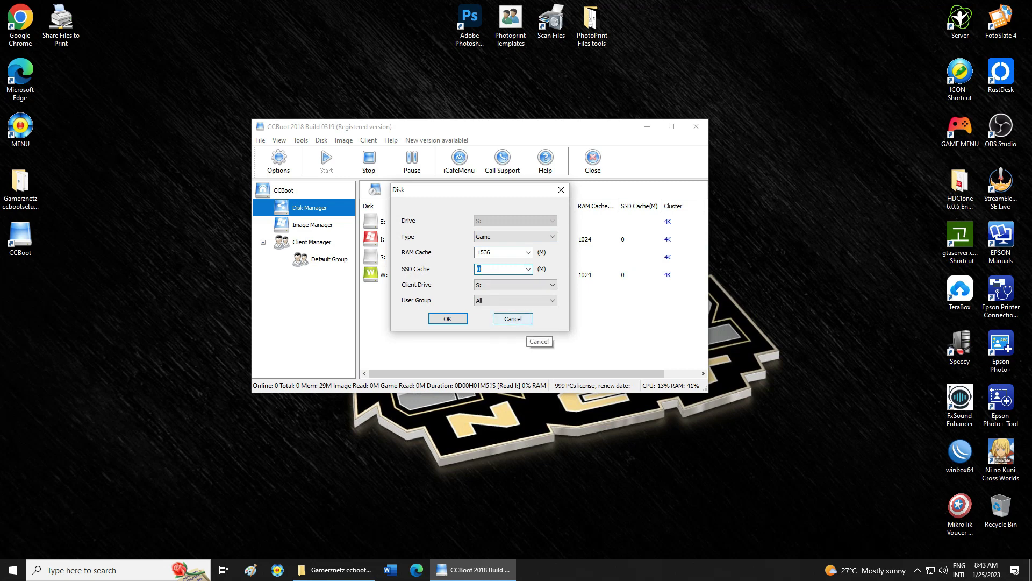
Set the type of drive S: to SSD and save its disk settings.
key(shift+Tab)
key(shift+Tab)
key(alt+Down)
key(Down)
key(Down)
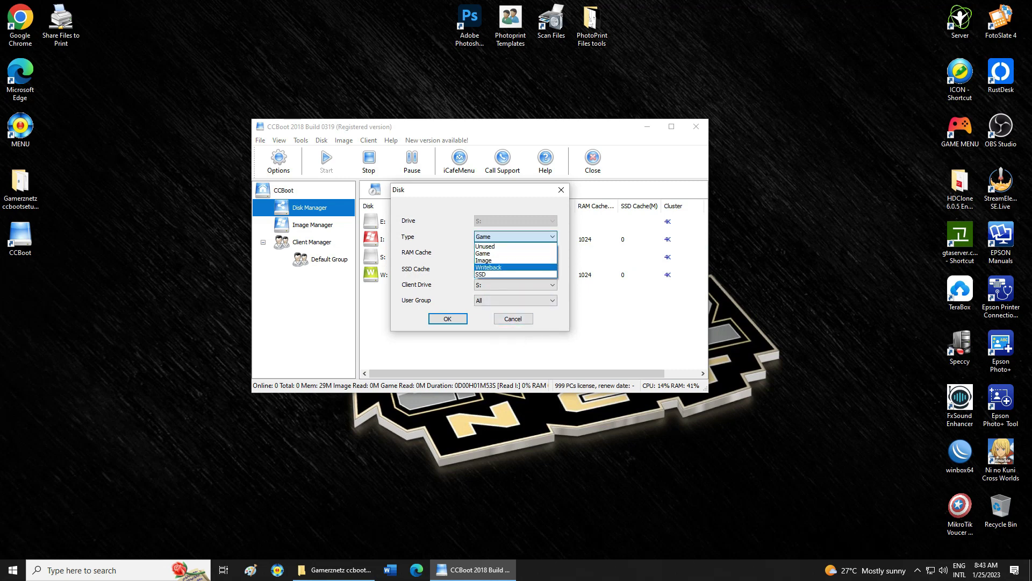
key(Down)
key(Return)
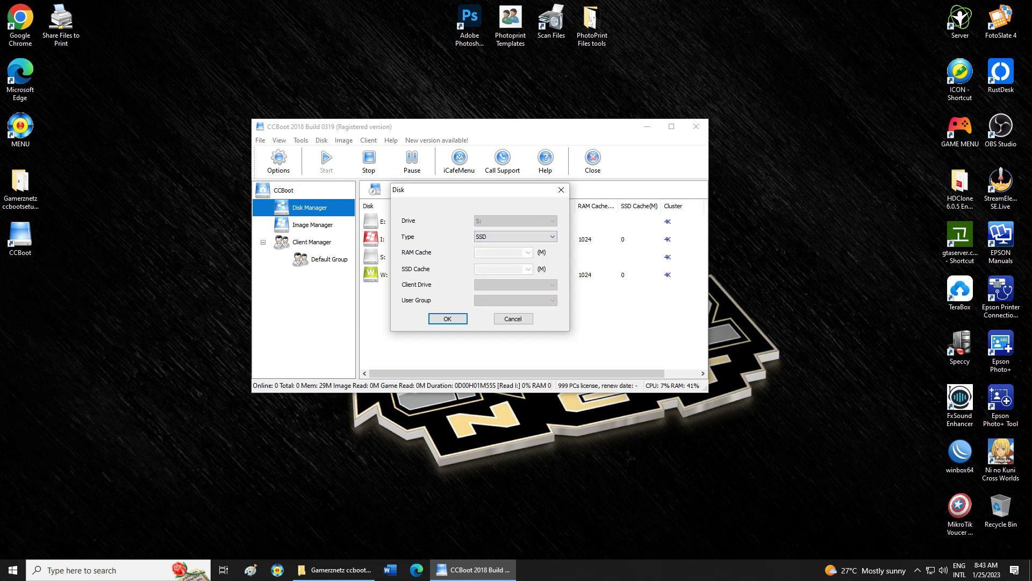
key(Return)
Open the disk settings of drive E: and set its type to Game.
key(Up)
key(Up)
key(Up)
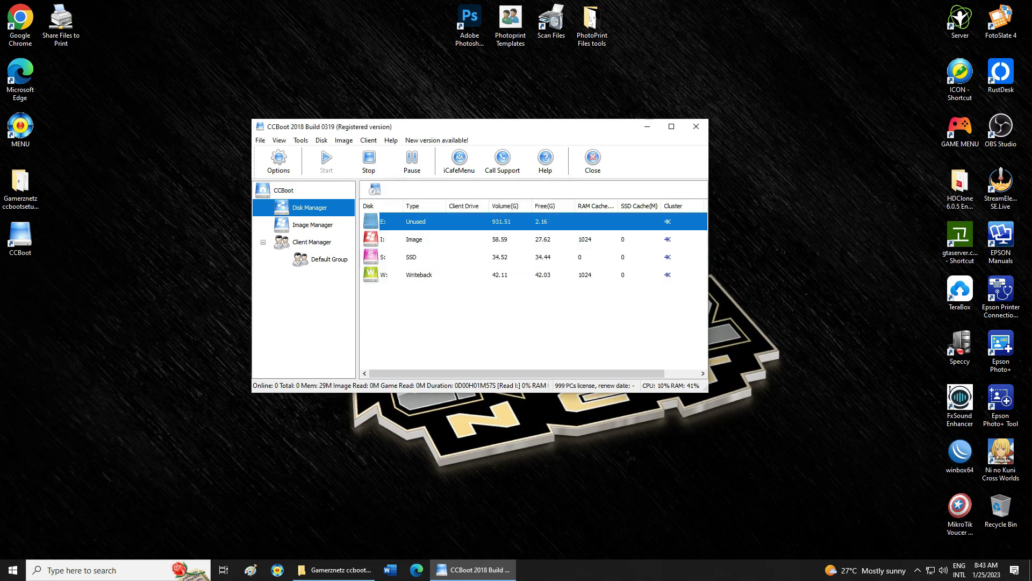
key(Return)
key(alt+Down)
key(Down)
key(Return)
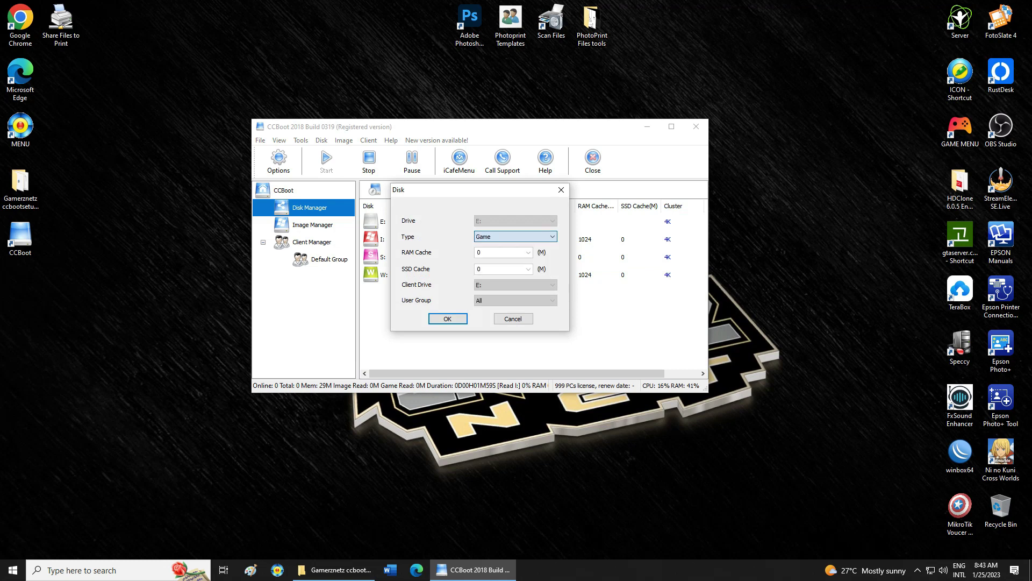
Give drive E: a RAM cache of 1536 MB and an SSD cache of 28160 MB, and save its disk settings.
click(529, 252)
click(503, 270)
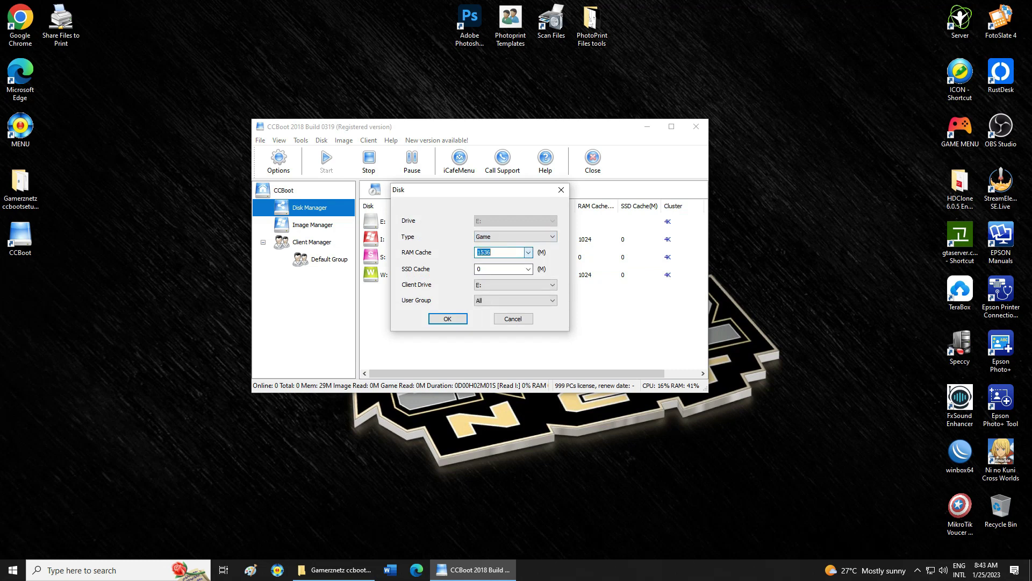
click(529, 269)
key(Down)
key(Return)
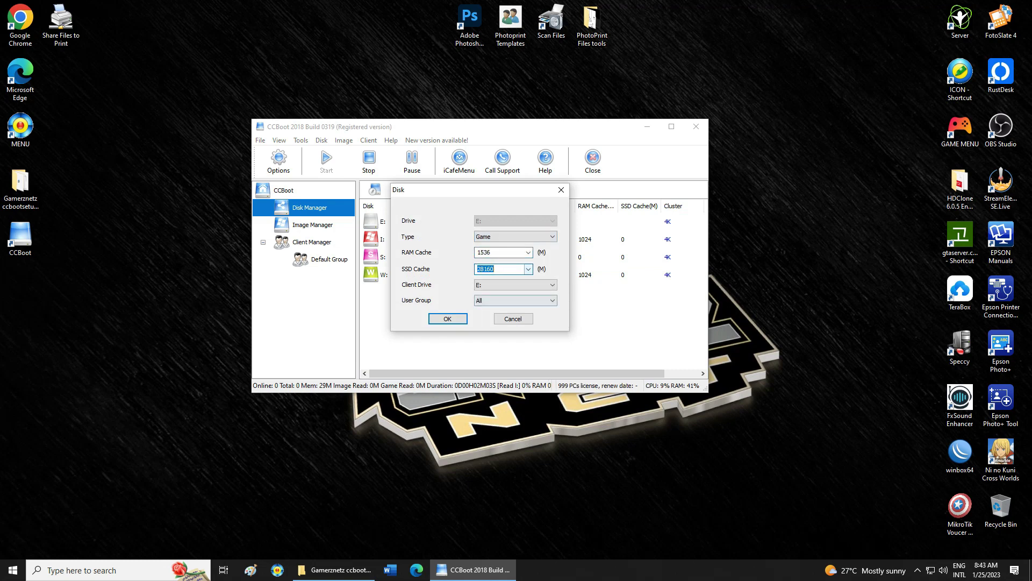
key(Tab)
key(Tab)
key(Tab)
click(448, 318)
drag(529, 131, 530, 89)
click(529, 215)
click(530, 270)
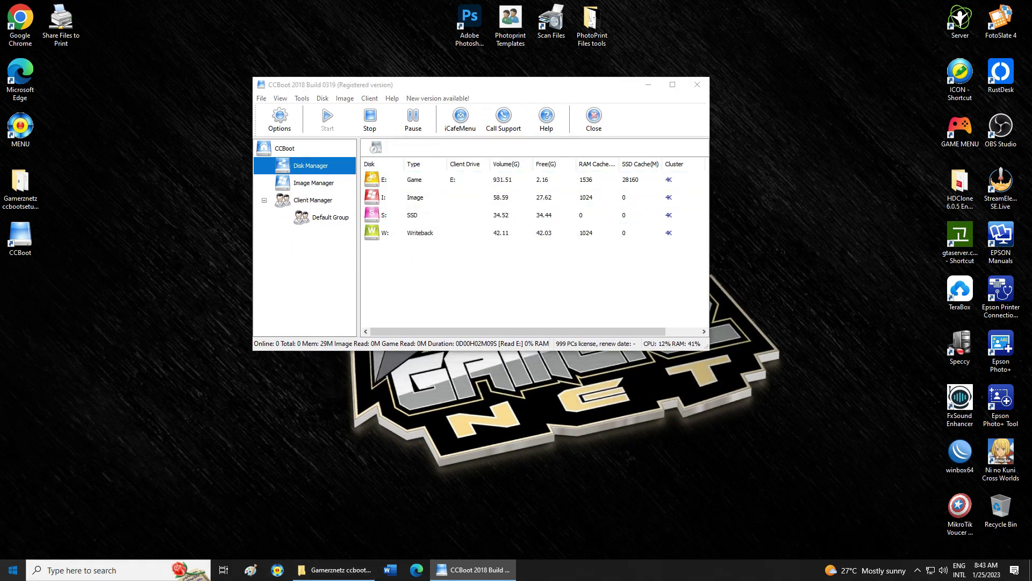
Open This PC in File Explorer and arrange it beside the CCBoot window so the drive names are readable.
click(13, 570)
click(254, 401)
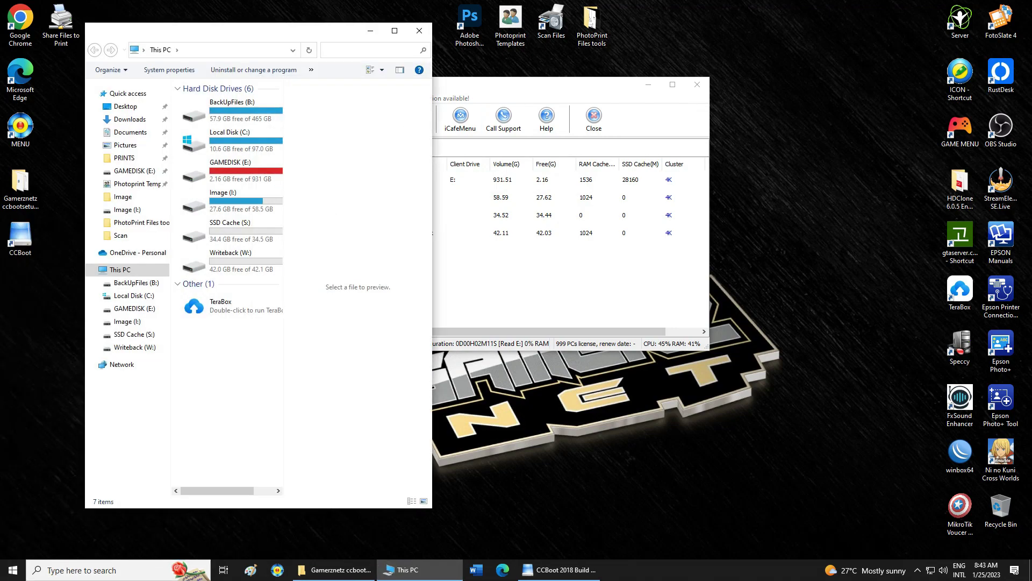
key(alt+Tab)
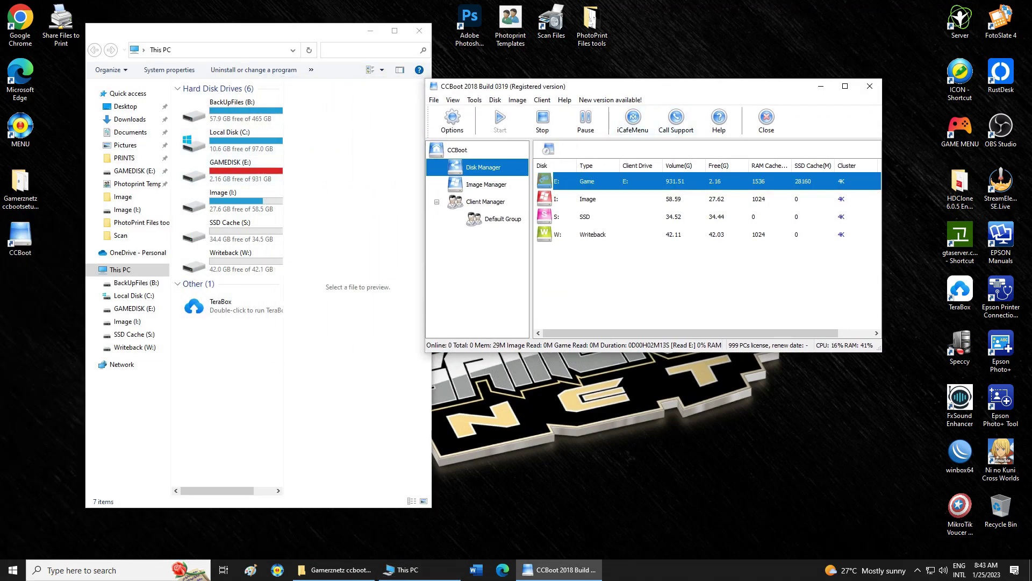
drag(85, 207, 4, 207)
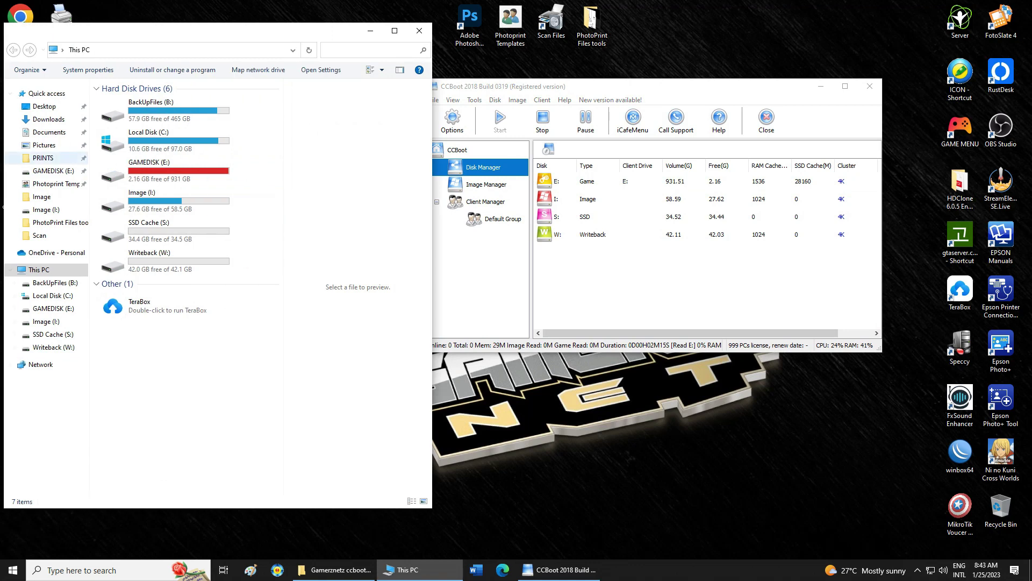
Compare drives E:, I:, S: and W: in This PC with their assigned types in the Disk Manager.
click(167, 171)
click(662, 86)
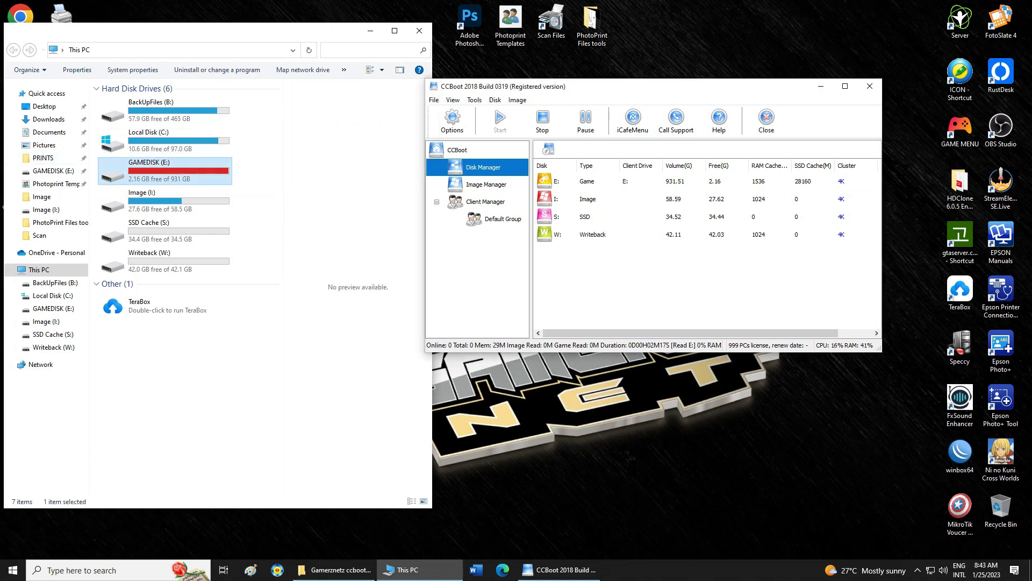
key(Down)
key(alt+Tab)
key(Down)
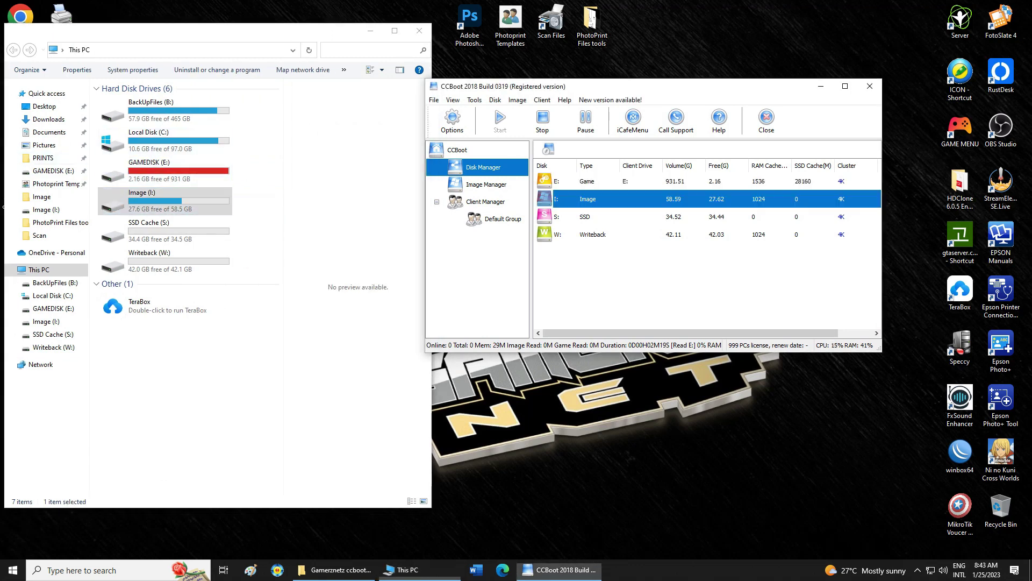
key(alt+Tab)
key(Down)
key(alt+Tab)
key(Down)
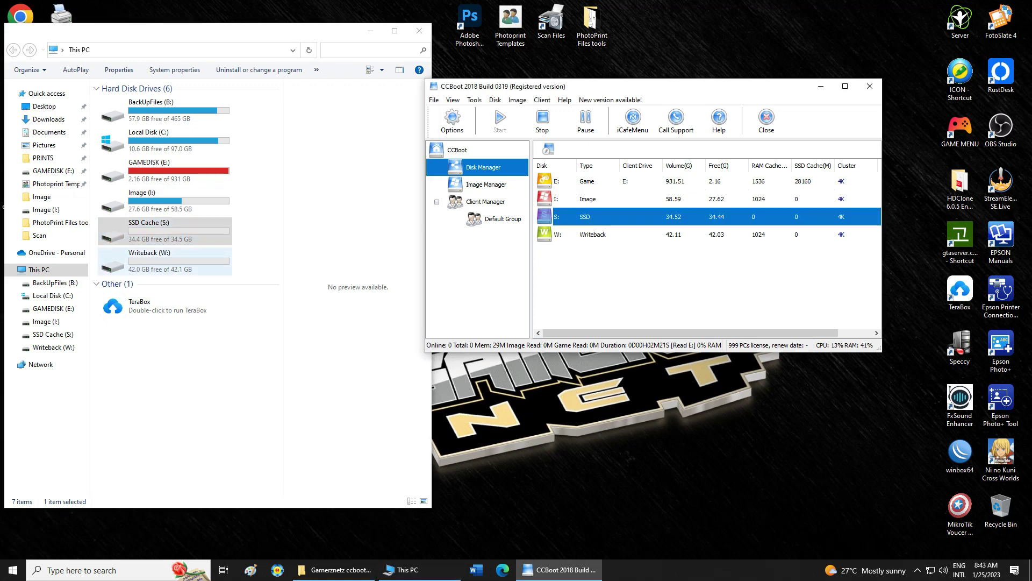
click(167, 261)
click(592, 234)
click(602, 280)
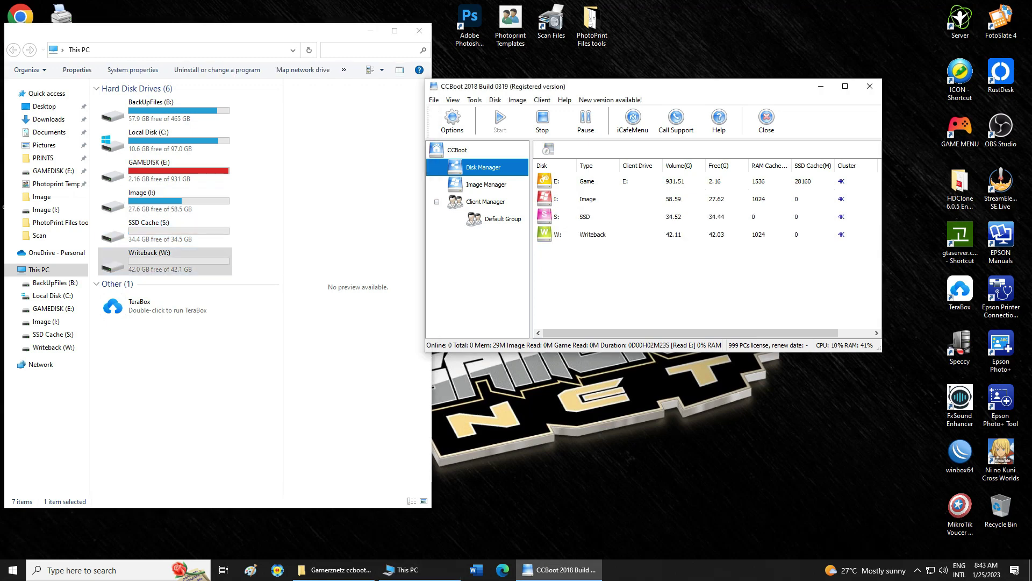
Minimize This PC to view the CCBoot disk activity overview, and bring up the Client Manager.
click(371, 31)
click(458, 150)
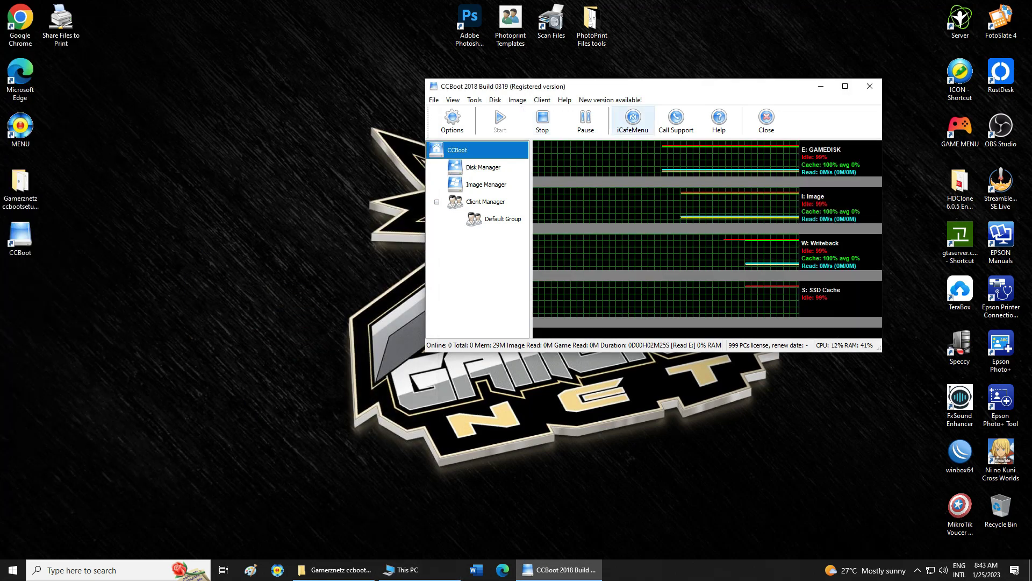
click(485, 202)
drag(683, 87, 532, 94)
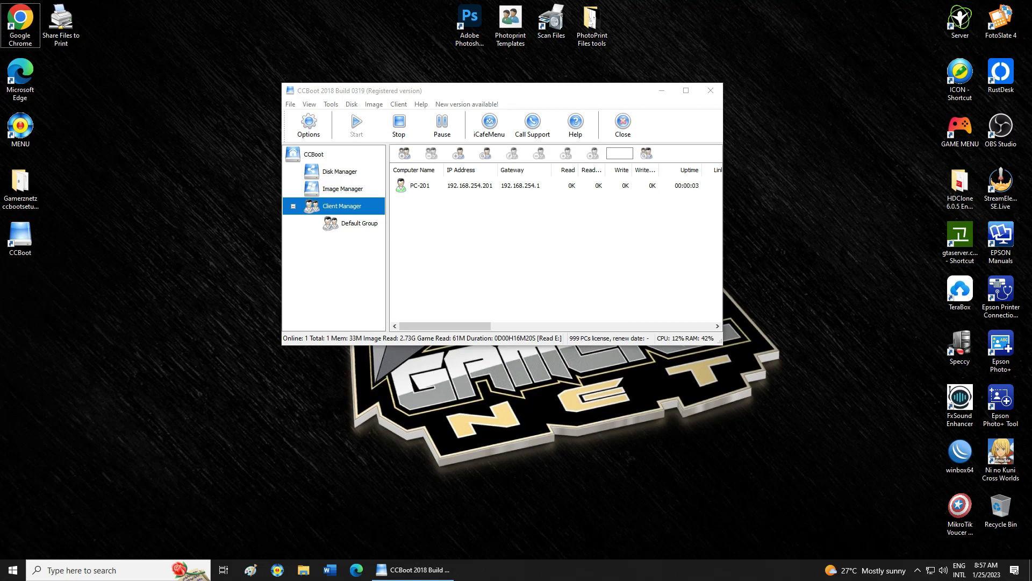
Edit client PC-201 to use gpxex.pxe as its PXE and save the client details.
right_click(433, 188)
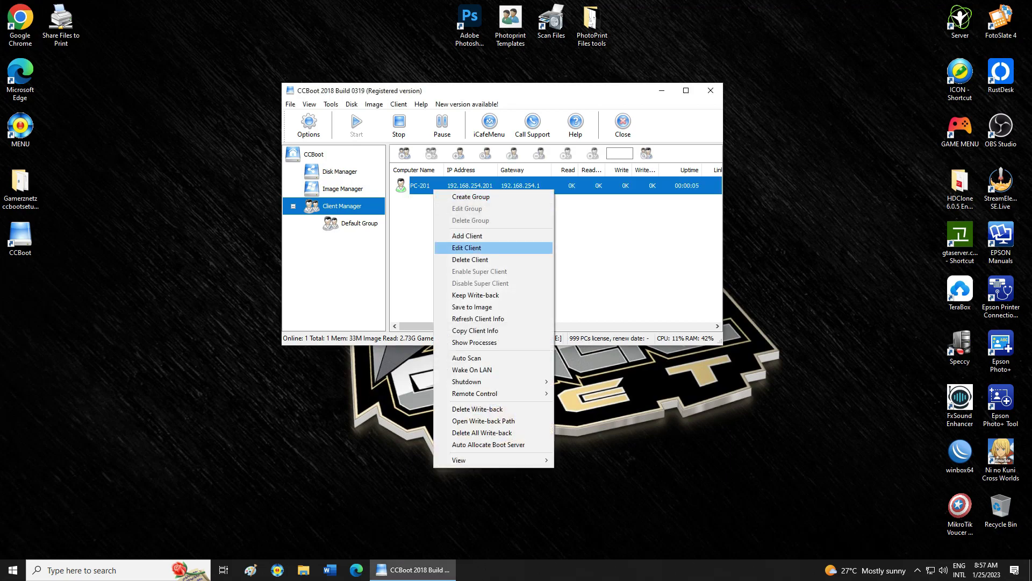
click(467, 247)
click(508, 255)
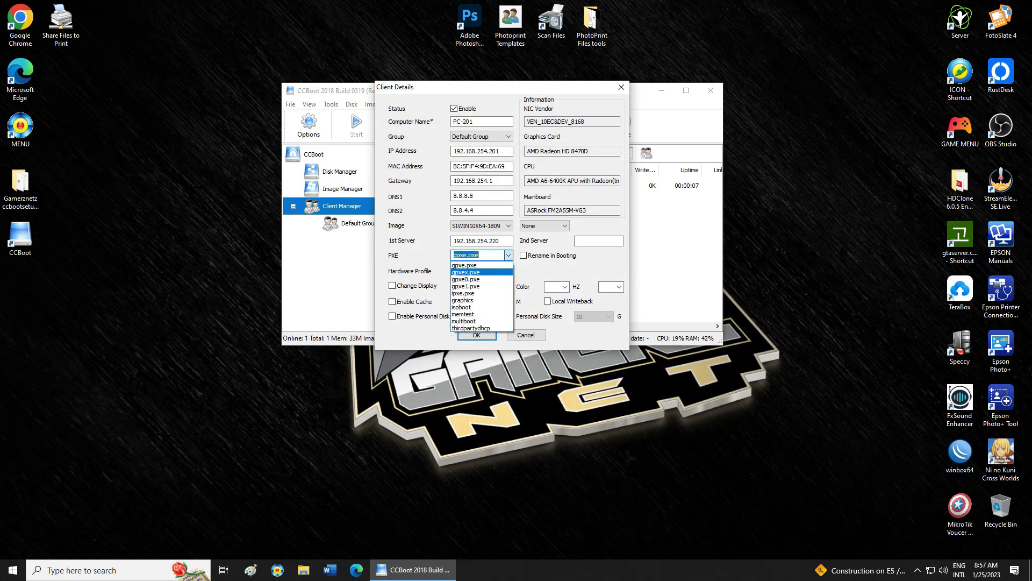
click(465, 272)
click(477, 335)
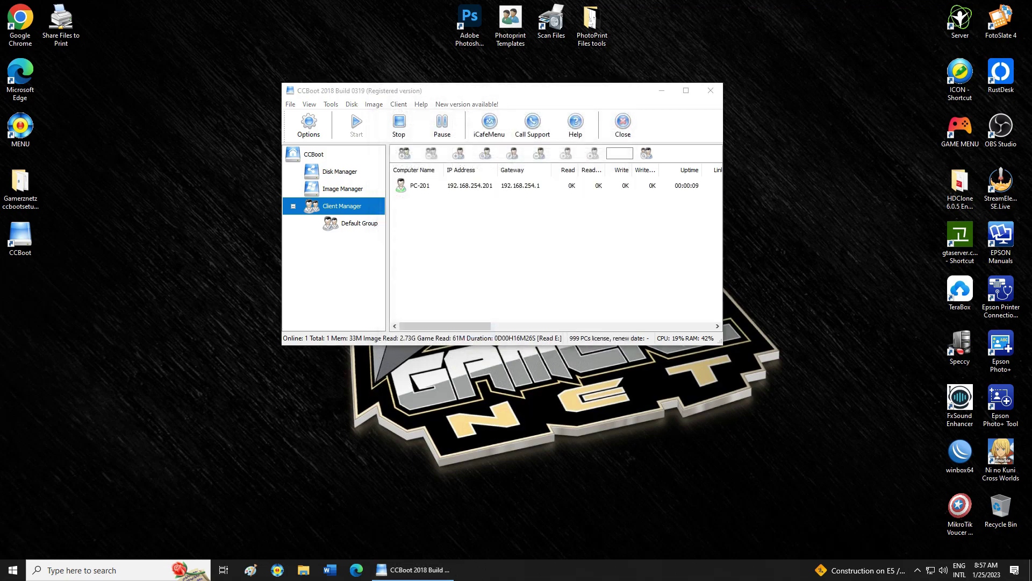
Maximize the CCBoot window and start a Remote Control session to client PC-201.
click(686, 90)
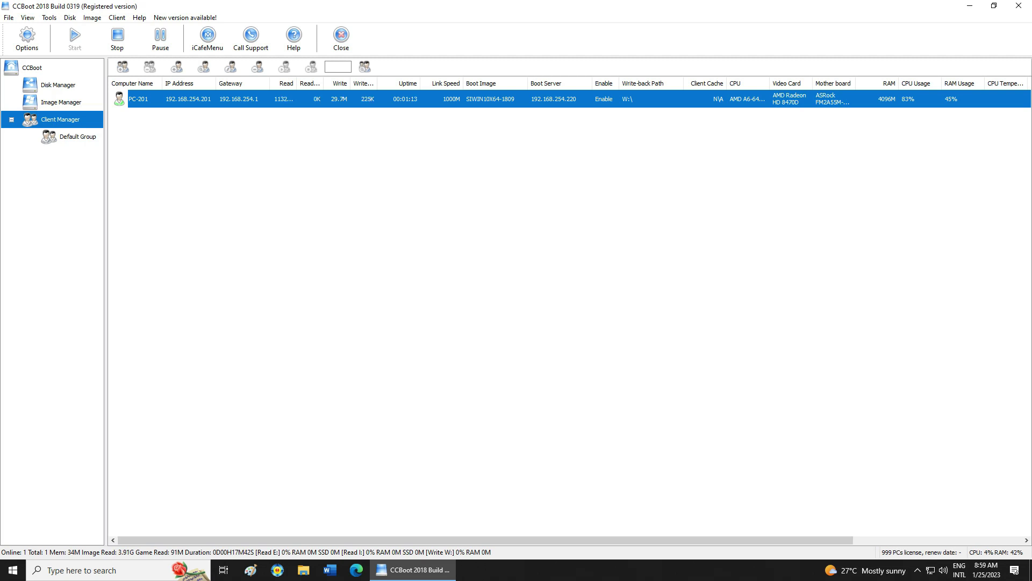
right_click(245, 99)
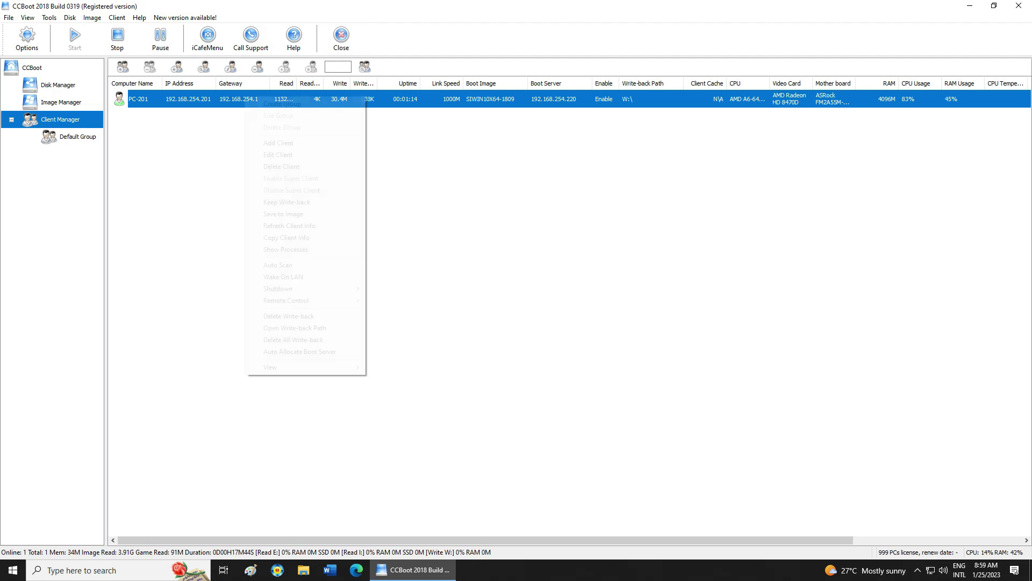
mouse_move(301, 300)
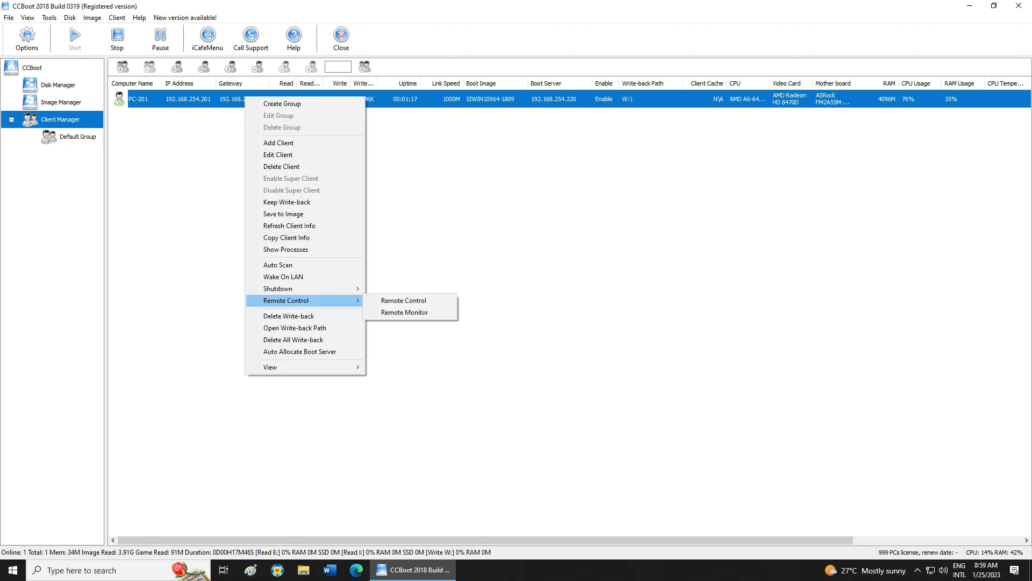
click(403, 300)
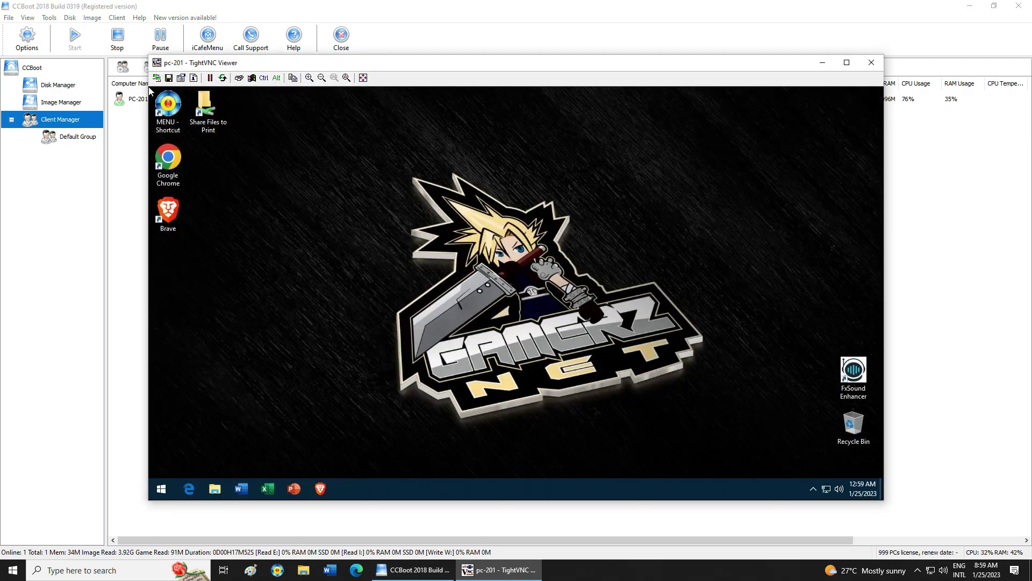
Open the GAMEDISK (E:) drive in File Explorer on the remote client.
click(161, 488)
click(589, 278)
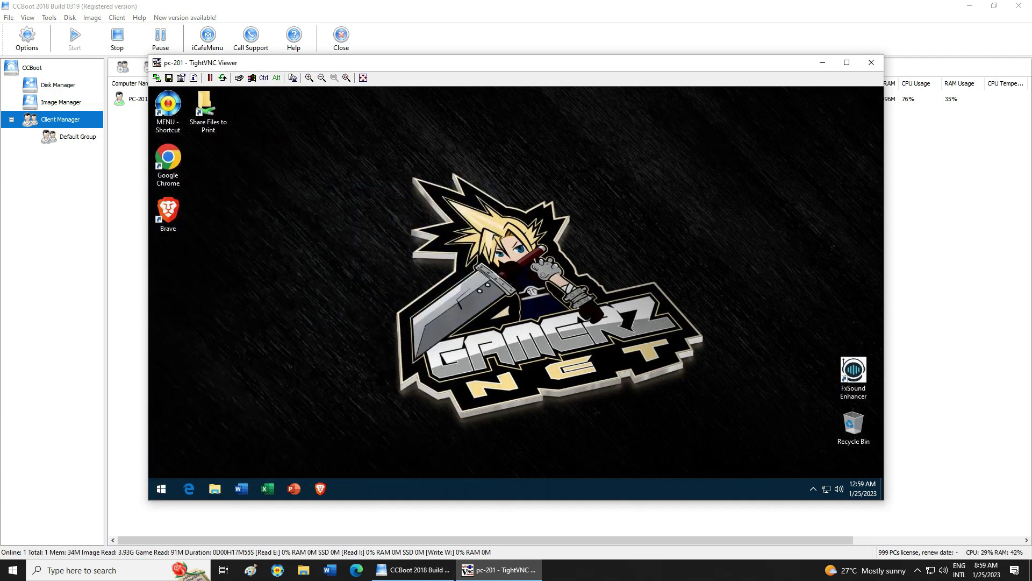
click(209, 485)
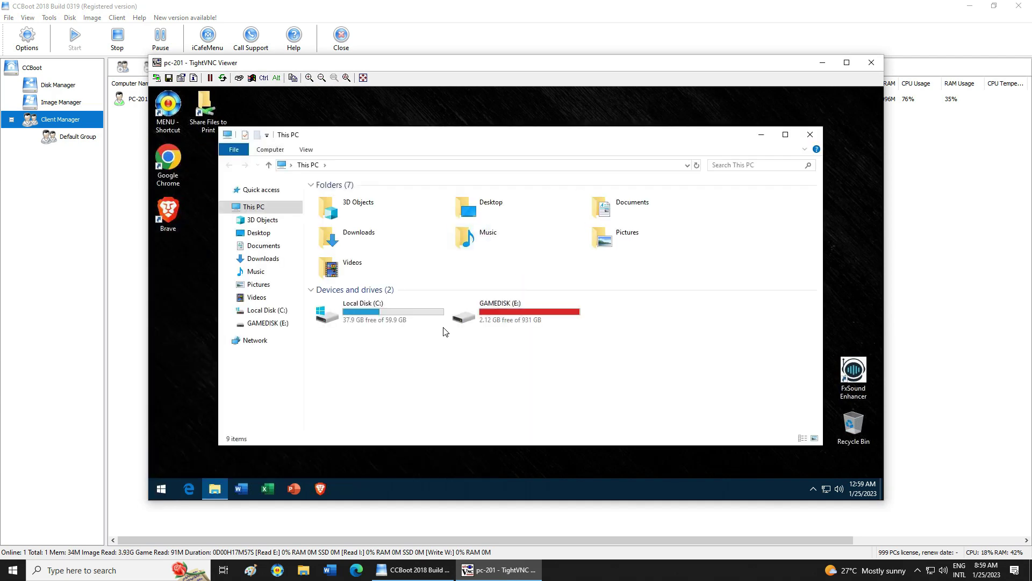
double_click(509, 317)
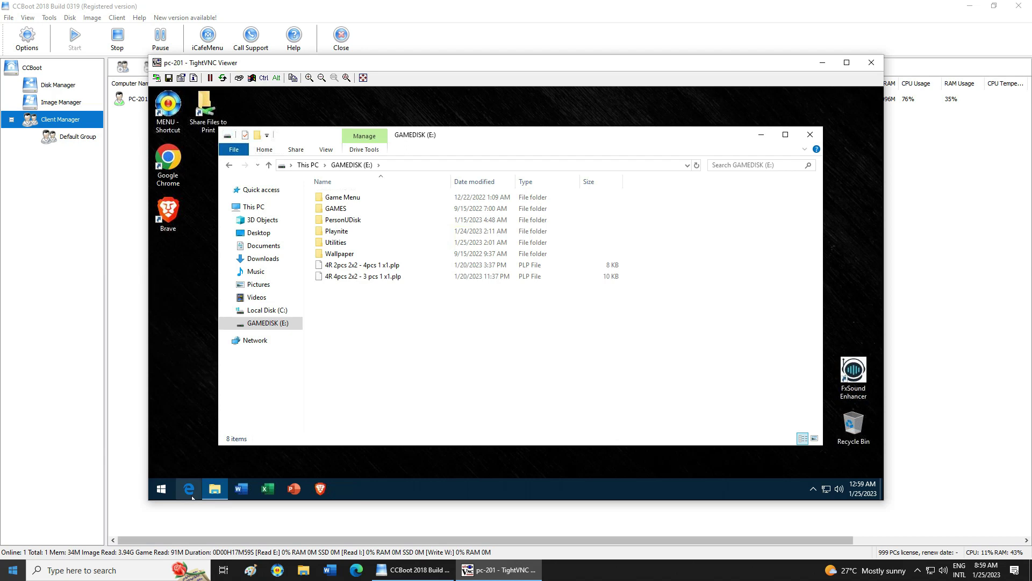
Compare the server's GAMEDISK (E:) contents with the client's, and dismiss both File Explorer windows.
click(13, 570)
click(257, 400)
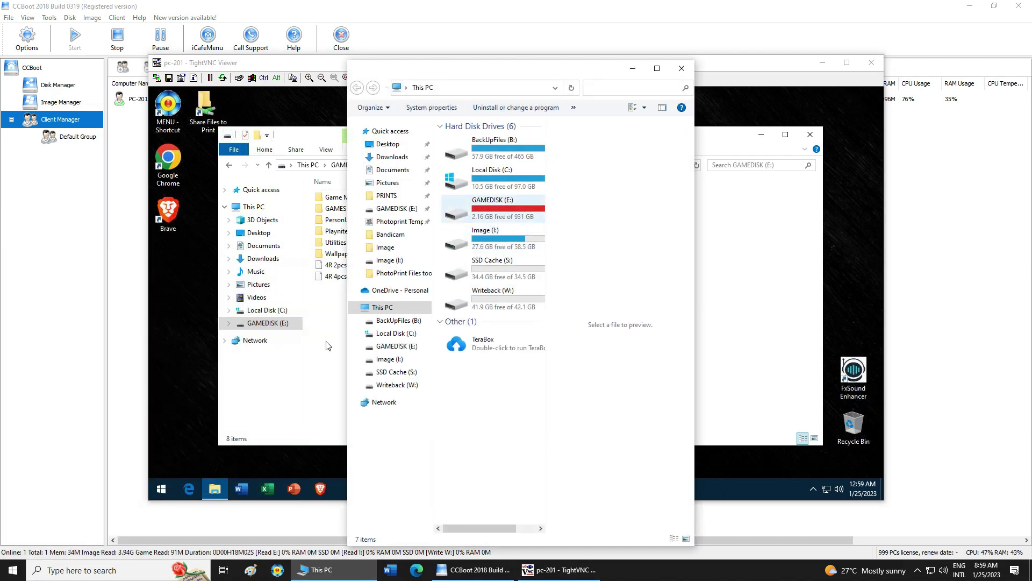
key(Return)
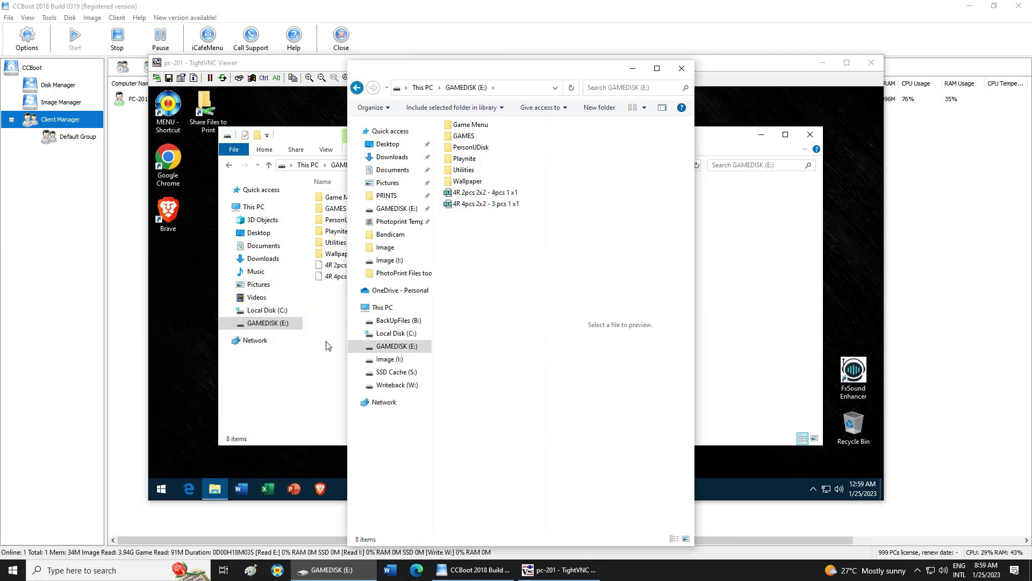
drag(521, 69, 208, 131)
drag(560, 141, 657, 142)
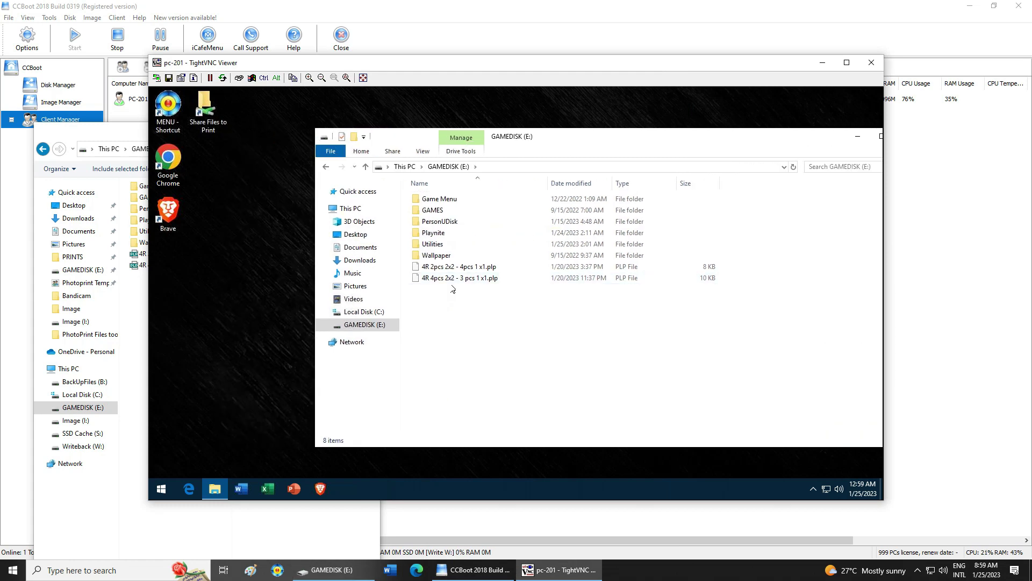
click(454, 279)
click(114, 132)
click(368, 130)
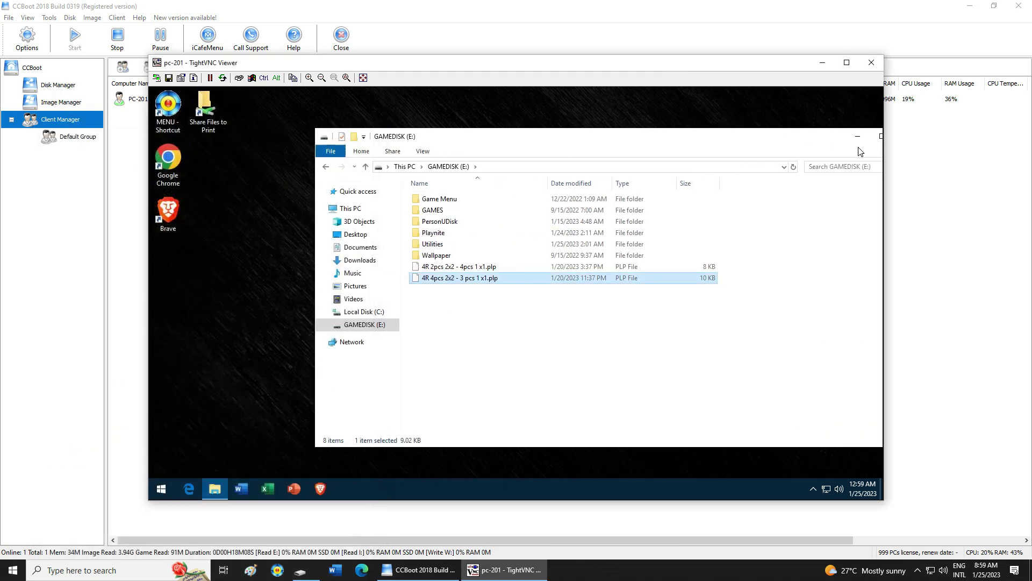
drag(834, 145, 723, 145)
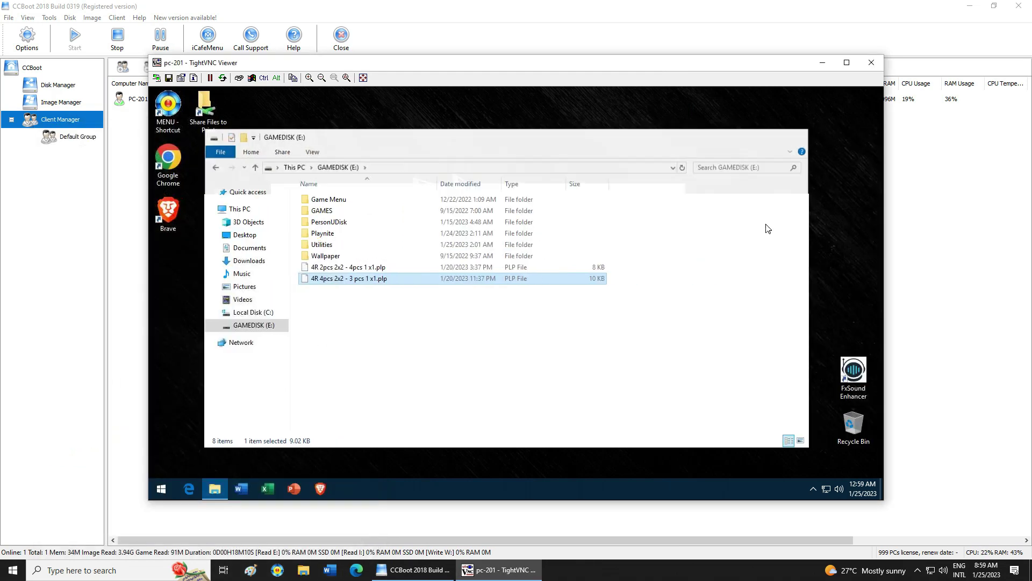
key(alt+F4)
Open Programs and Features from the remote client's Control Panel to review its installed programs.
click(160, 485)
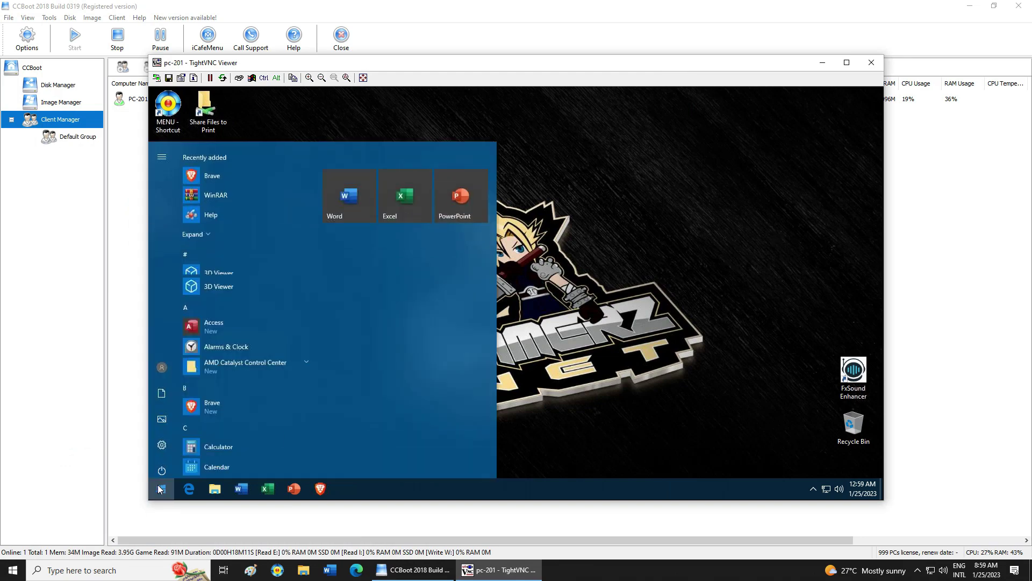
text(contr)
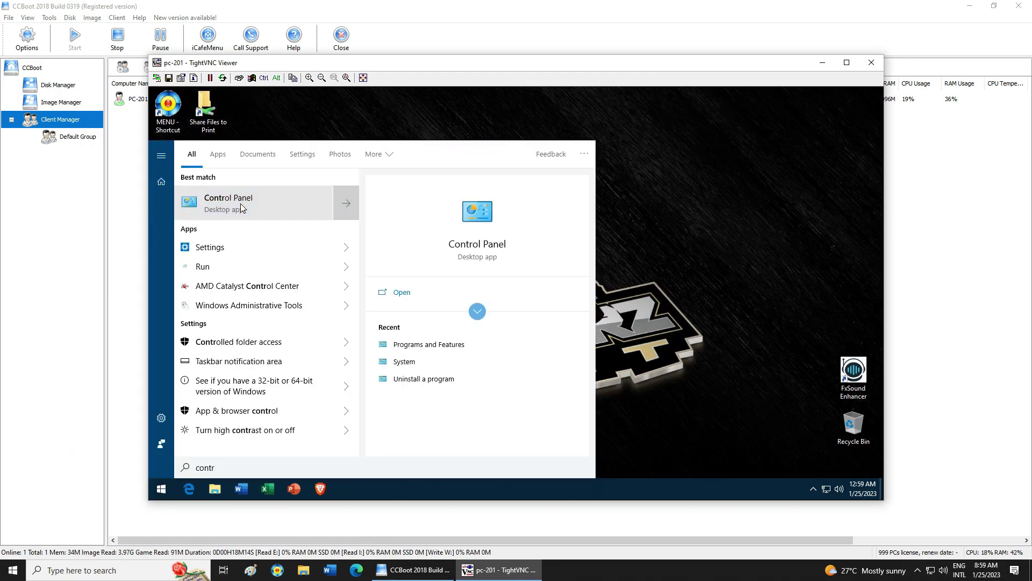
click(241, 204)
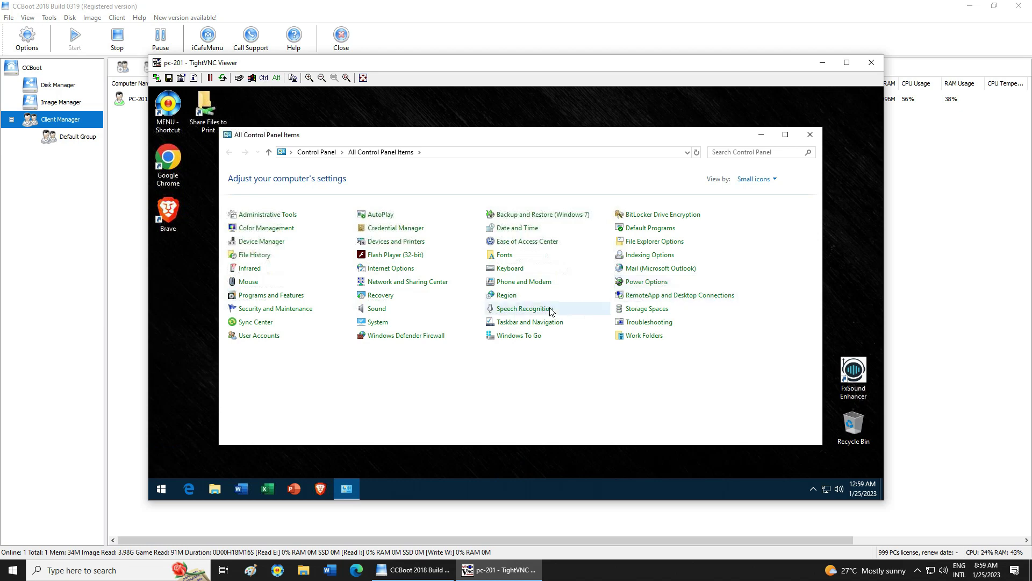
click(267, 300)
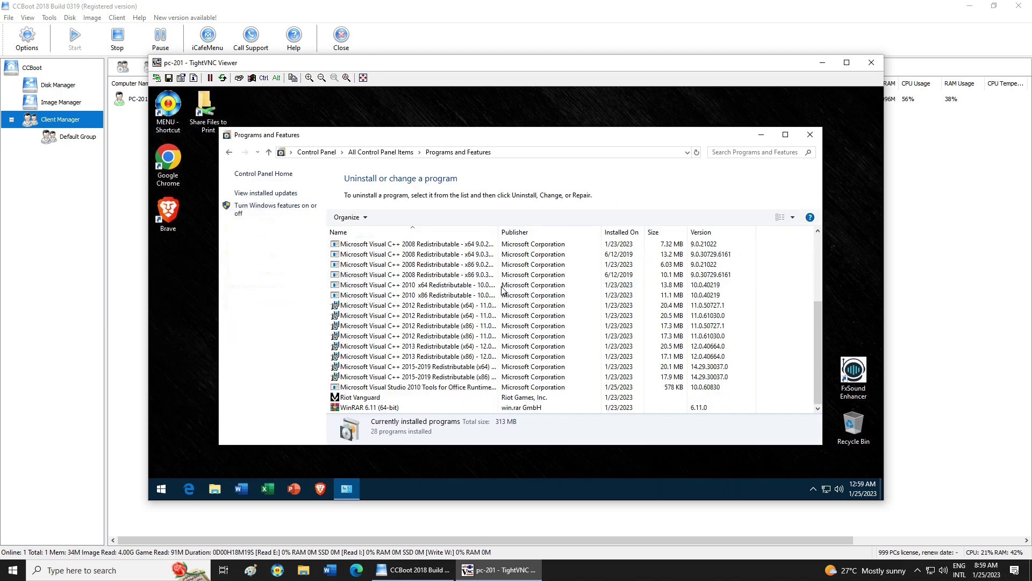
Launch the game menu on the remote client, close Programs and Features, and show the Online Games category.
double_click(177, 115)
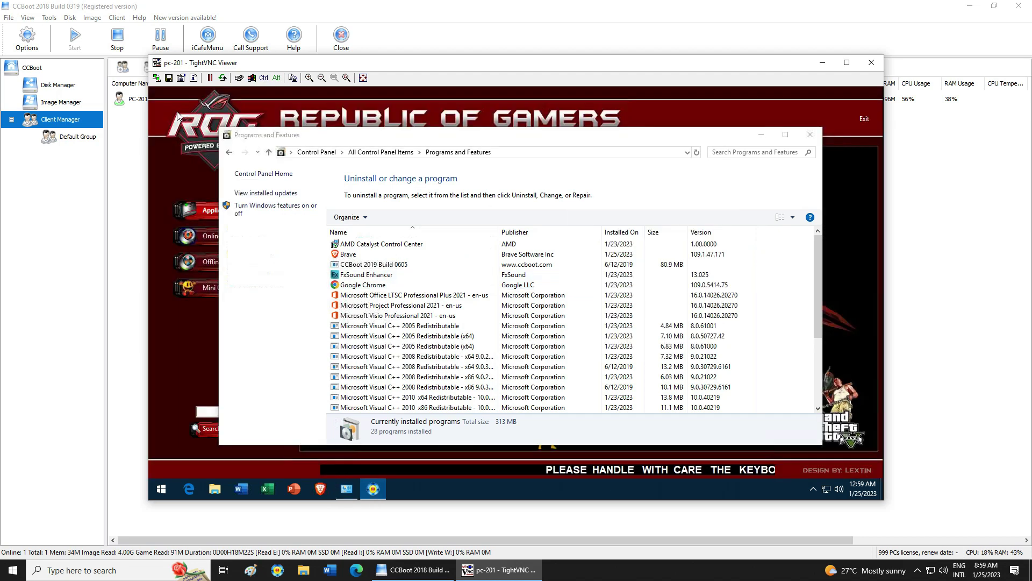
click(811, 134)
click(253, 238)
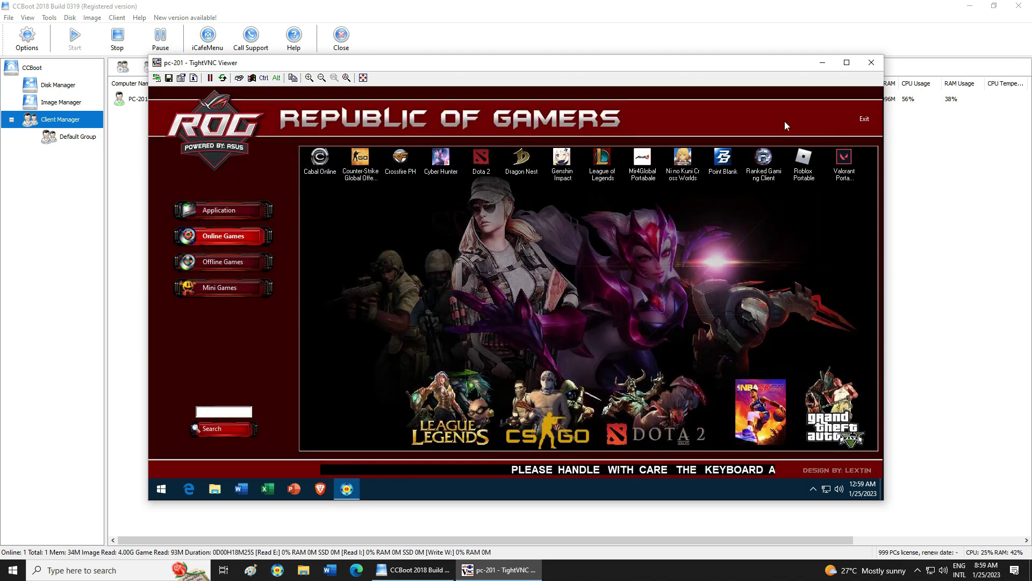
Exit the game menu on the remote client and open the Playnite folder on its GAMEDISK (E:) drive.
click(862, 119)
click(214, 488)
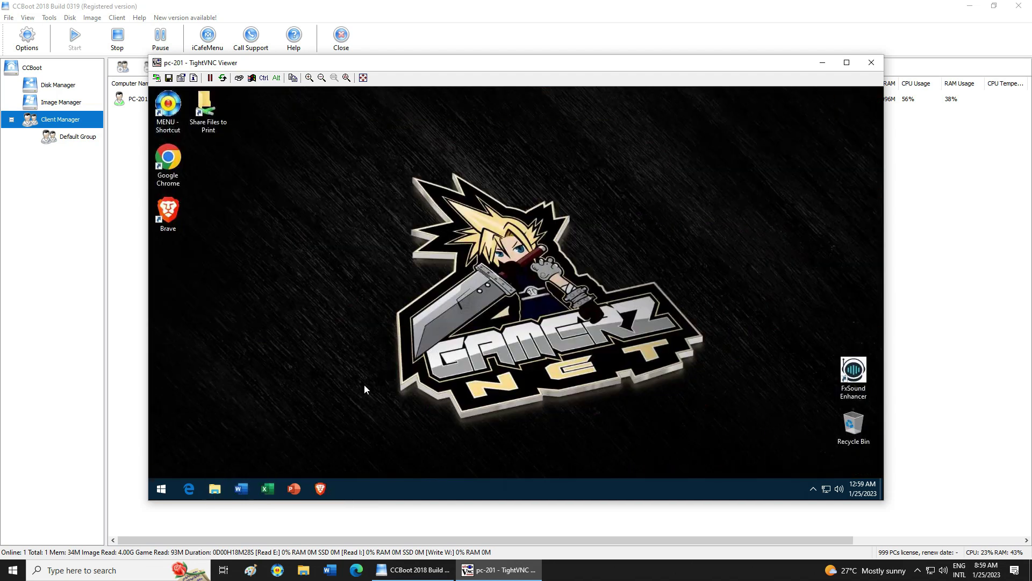
double_click(482, 314)
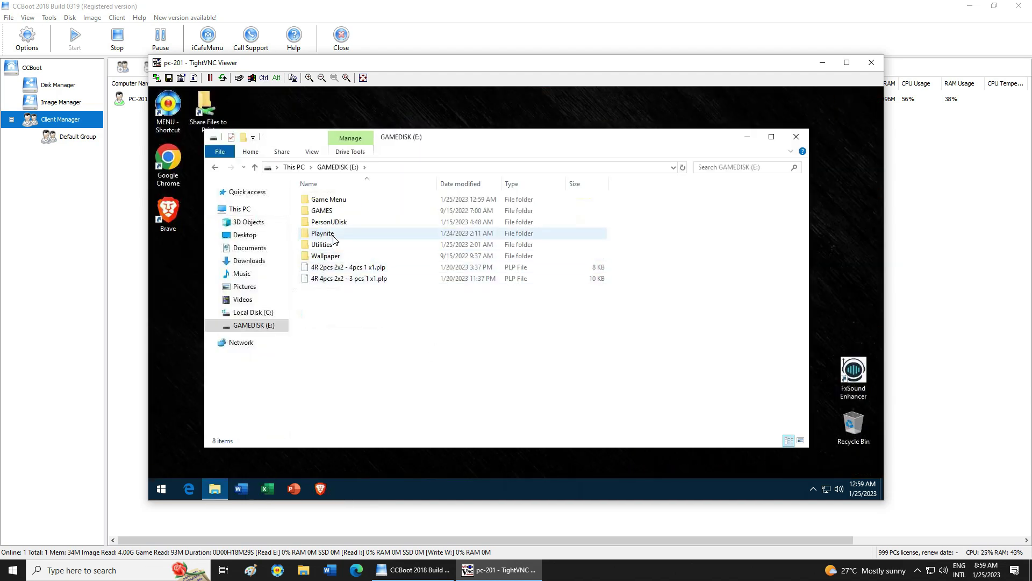
click(327, 235)
double_click(326, 237)
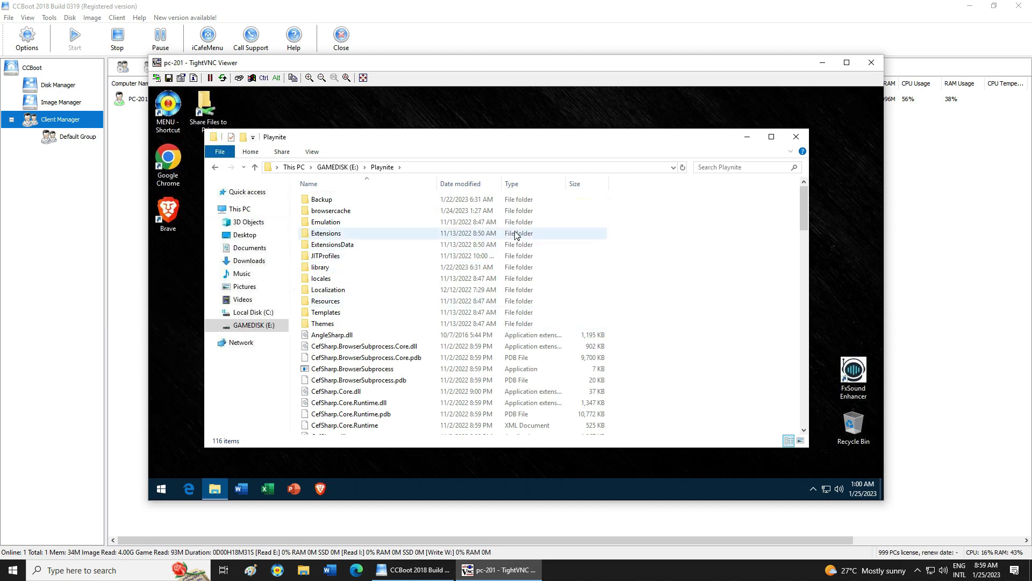
Sort the Playnite folder by type and run Playnite.DesktopApp as administrator.
click(524, 184)
right_click(333, 348)
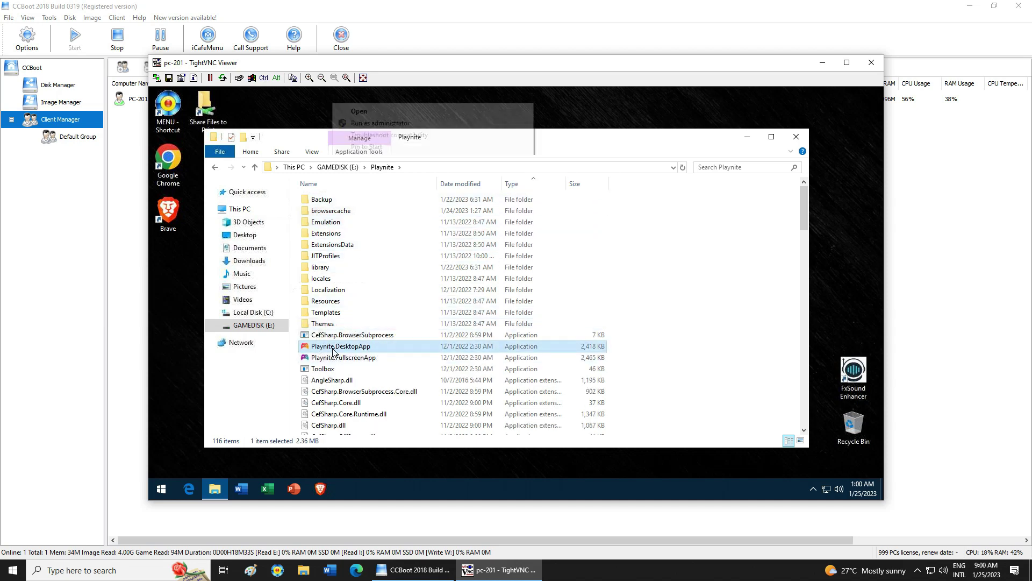
click(358, 123)
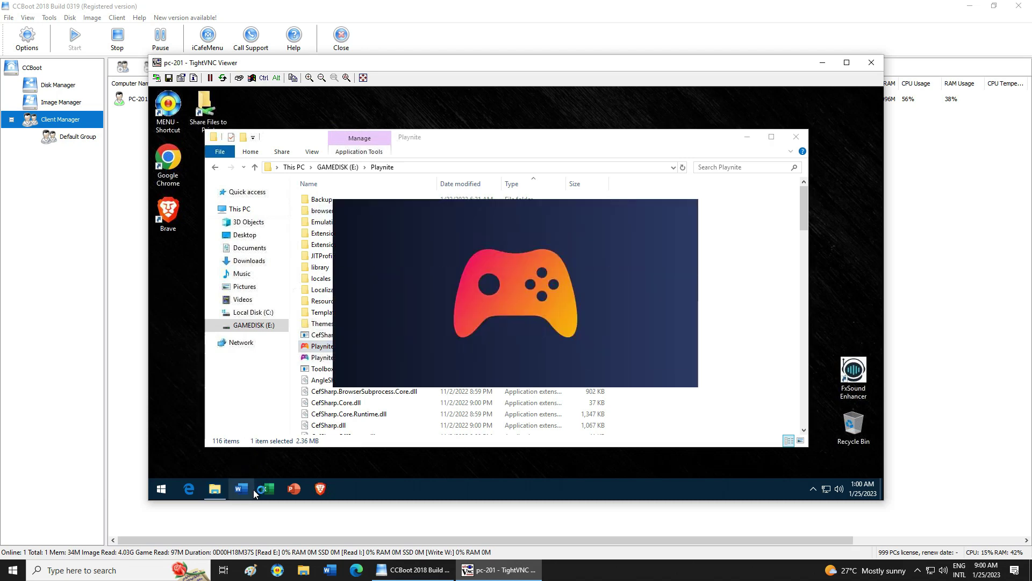
View the remote client's system properties, minimize the System window and close the Playnite folder.
click(161, 489)
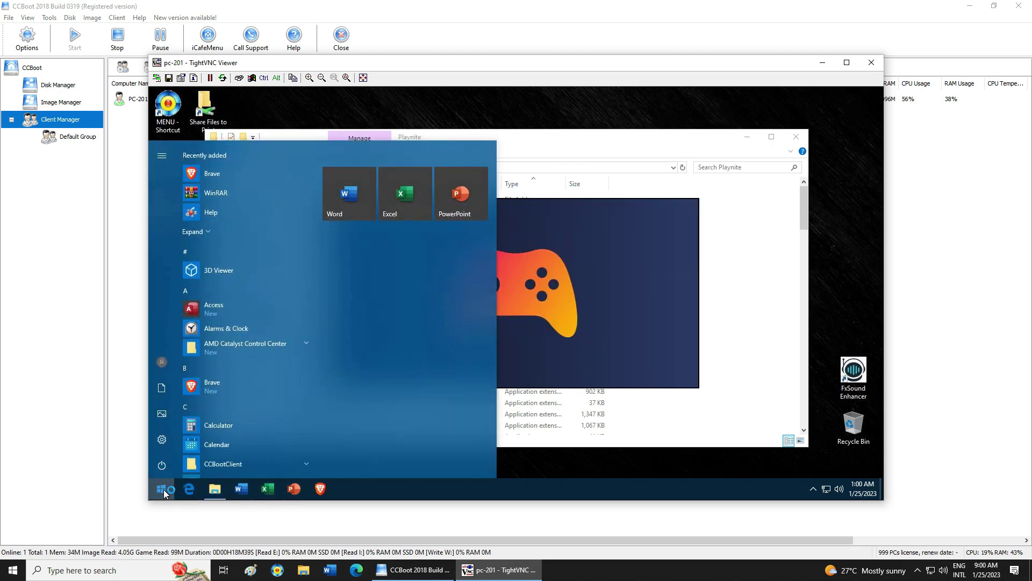
click(215, 489)
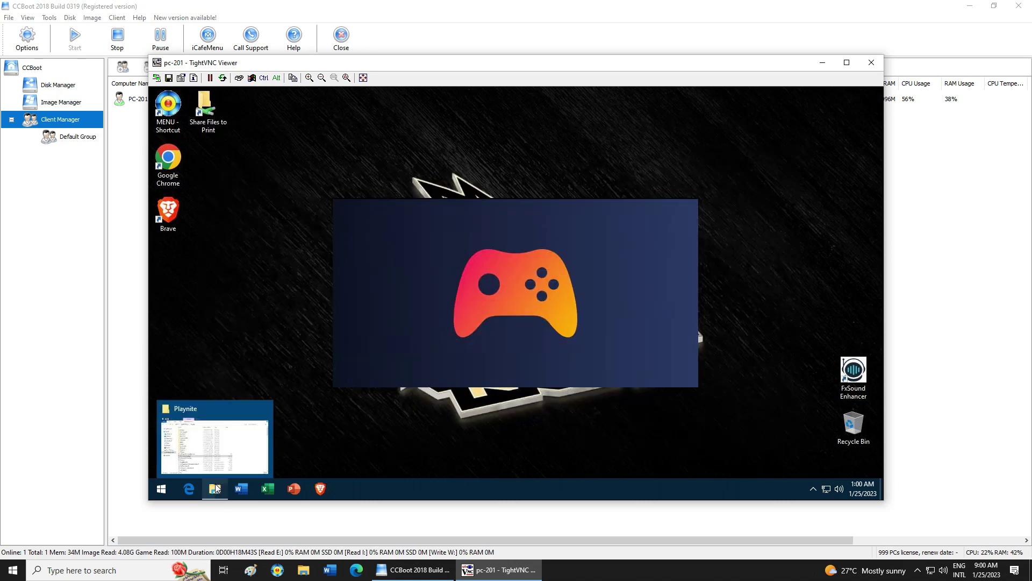
click(248, 430)
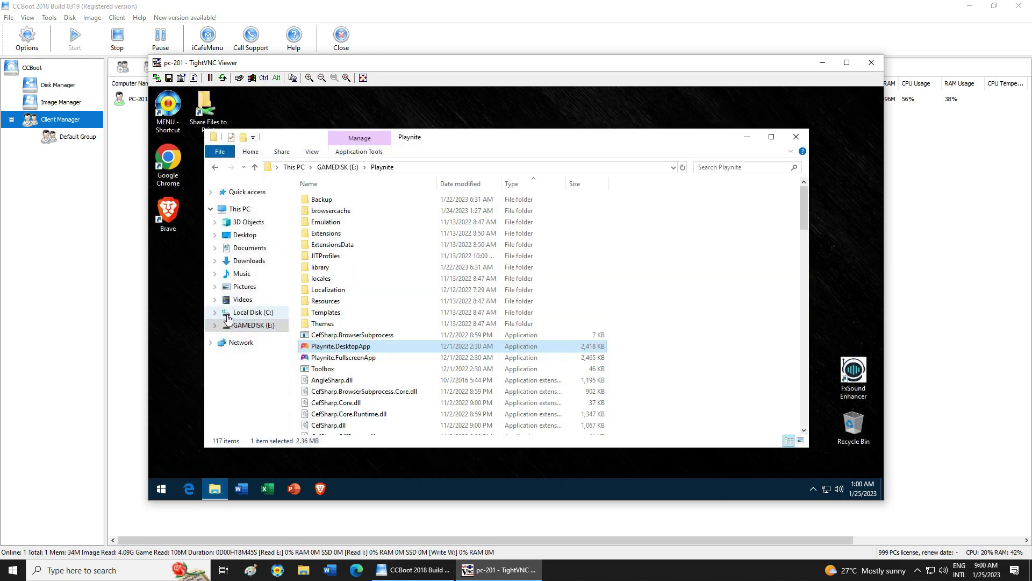
right_click(228, 214)
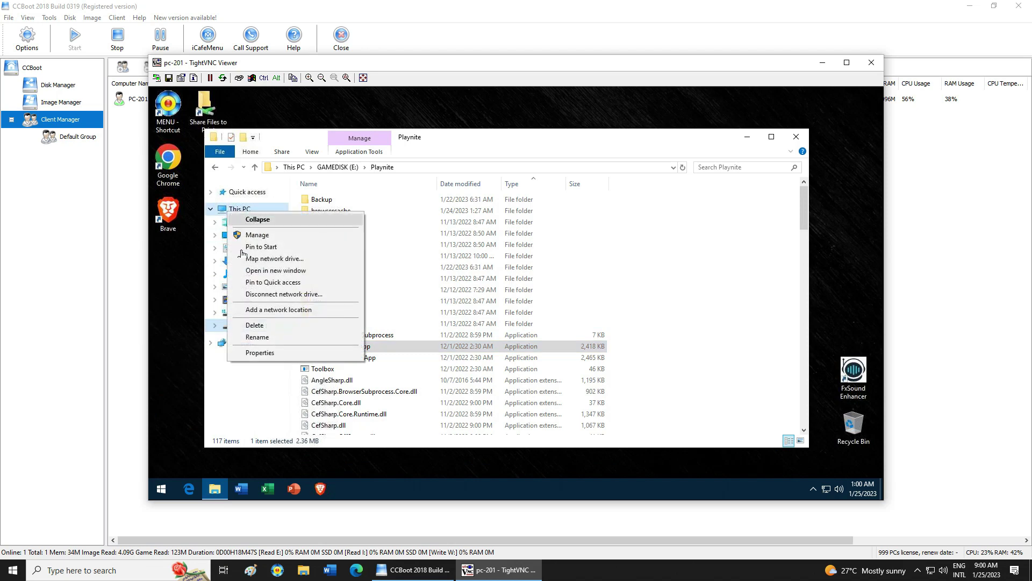
click(293, 344)
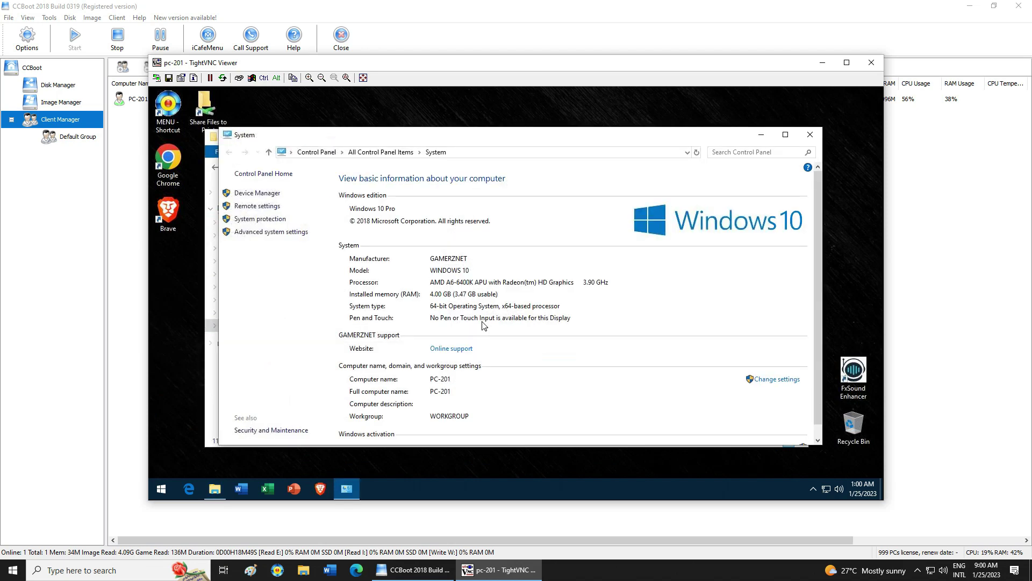
click(758, 135)
click(795, 138)
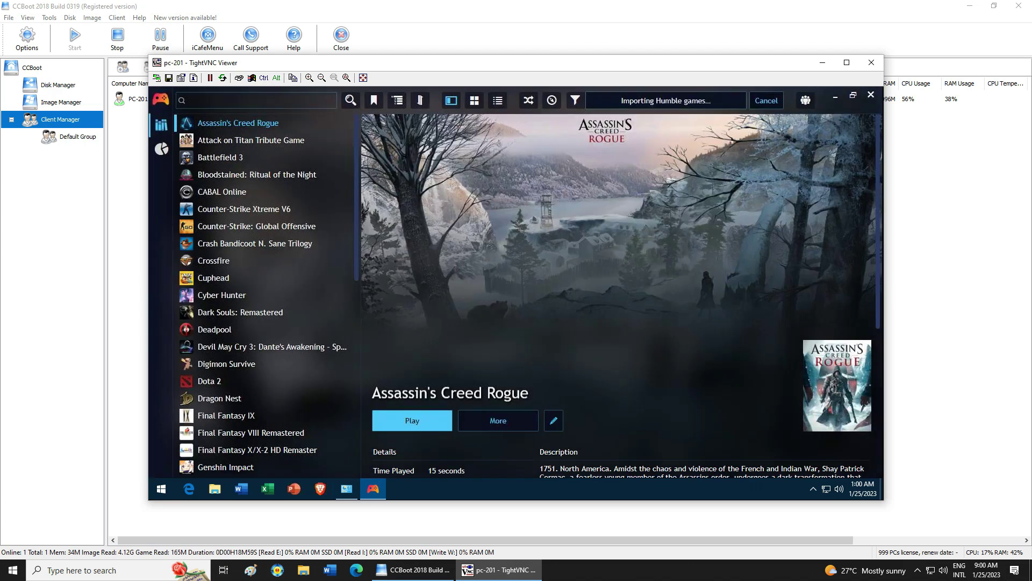
View the Playnite library as a grid with smaller covers, and return to the details view.
click(474, 101)
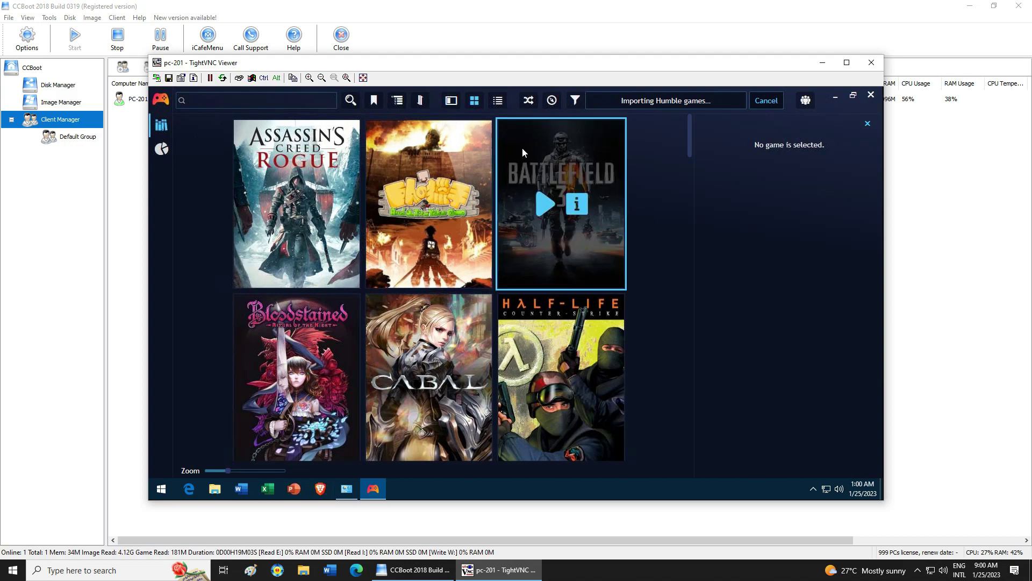
drag(228, 470, 217, 471)
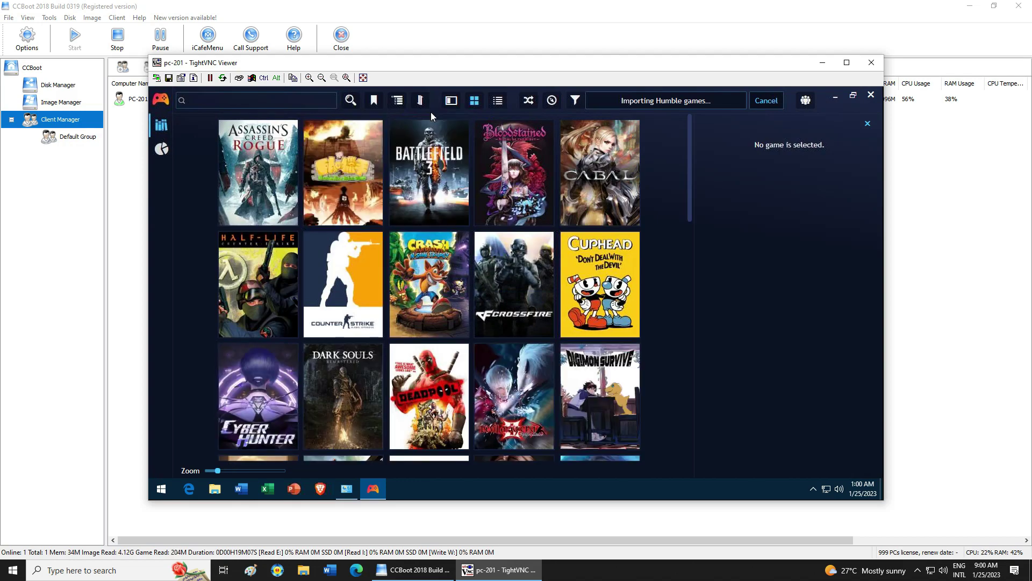
click(451, 101)
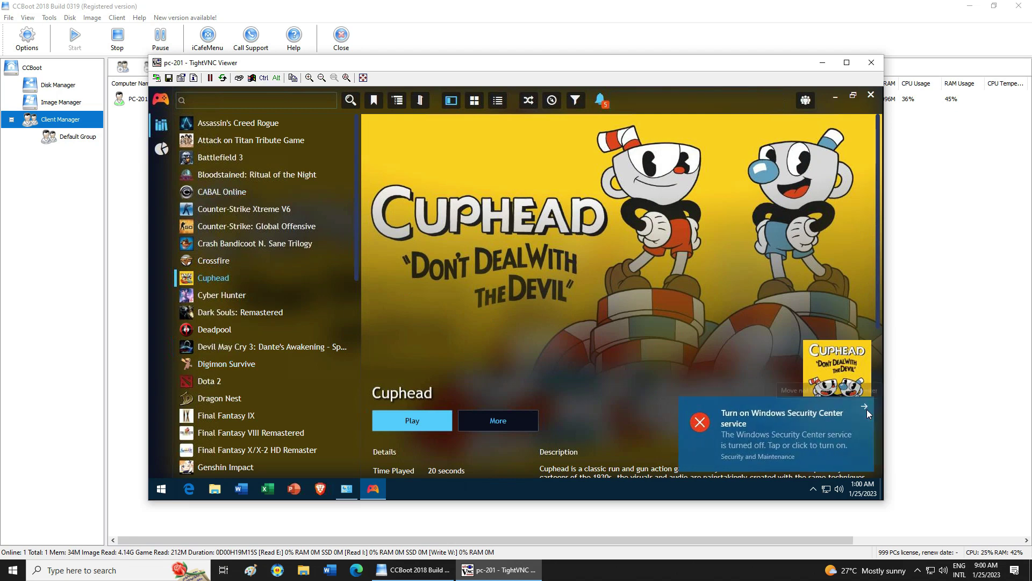
Browse the Playnite game list and show the details of Bloodstained: Ritual of the Night and VALORANT.
click(250, 181)
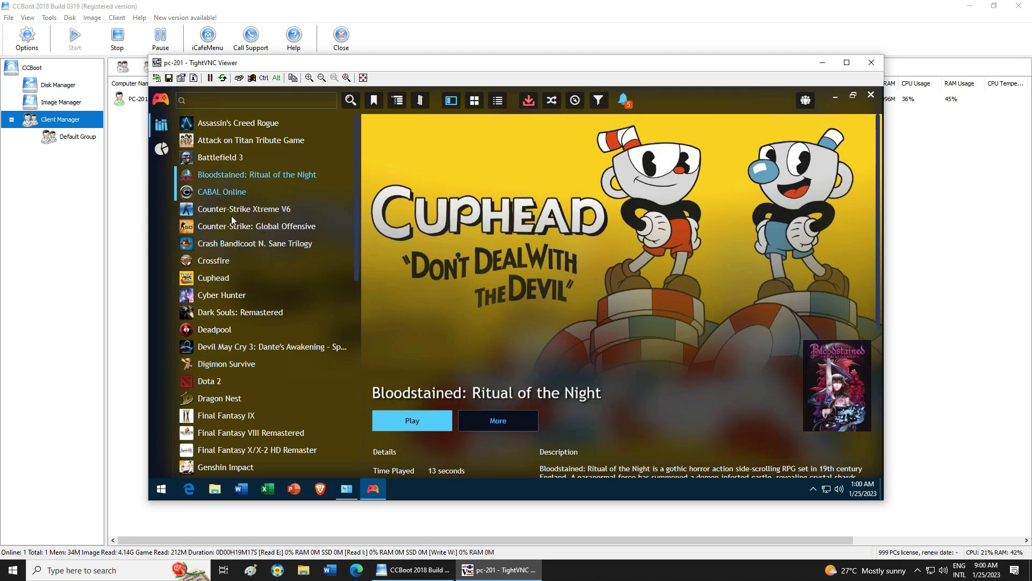
scroll(229, 371, down, 10)
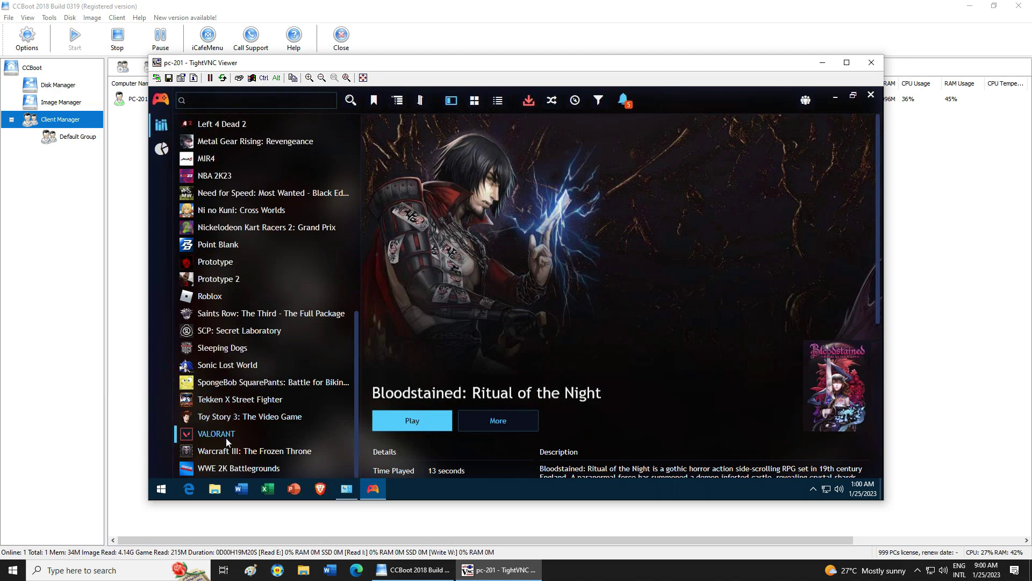
click(227, 434)
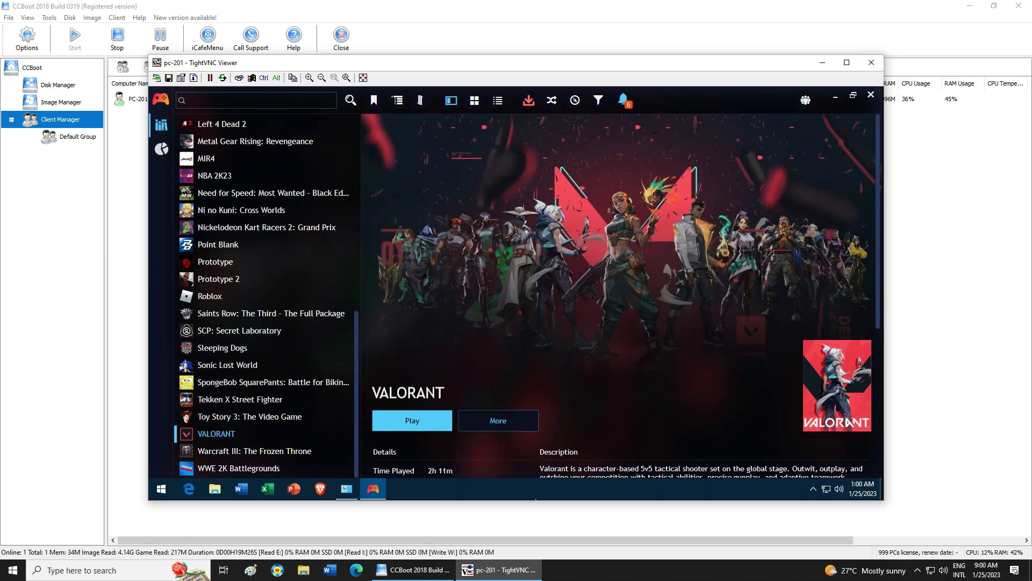
Minimize the remote viewer, and in PC-201's client details turn off Change Display and set the cache size to Auto.
click(823, 63)
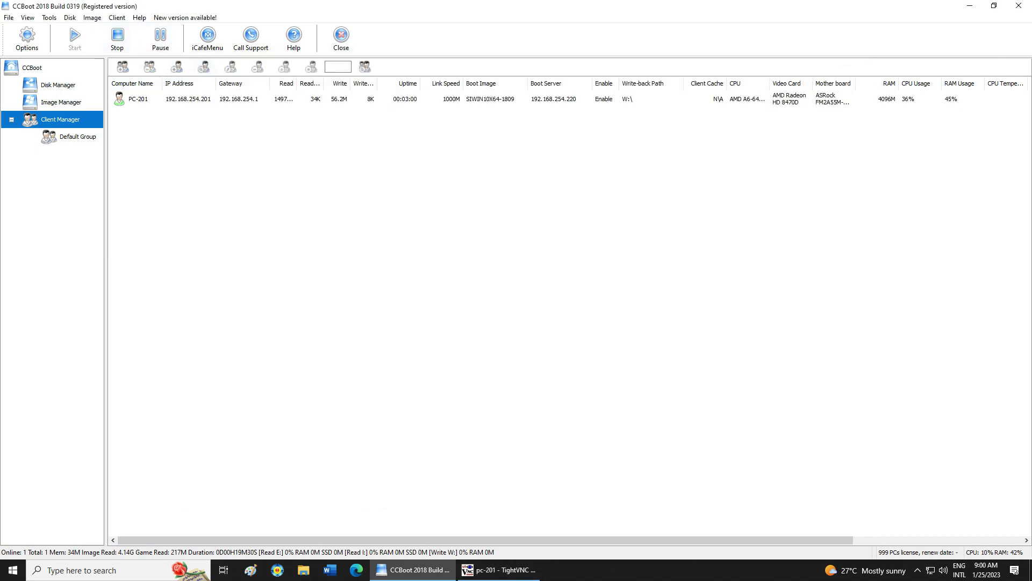
right_click(208, 100)
click(240, 157)
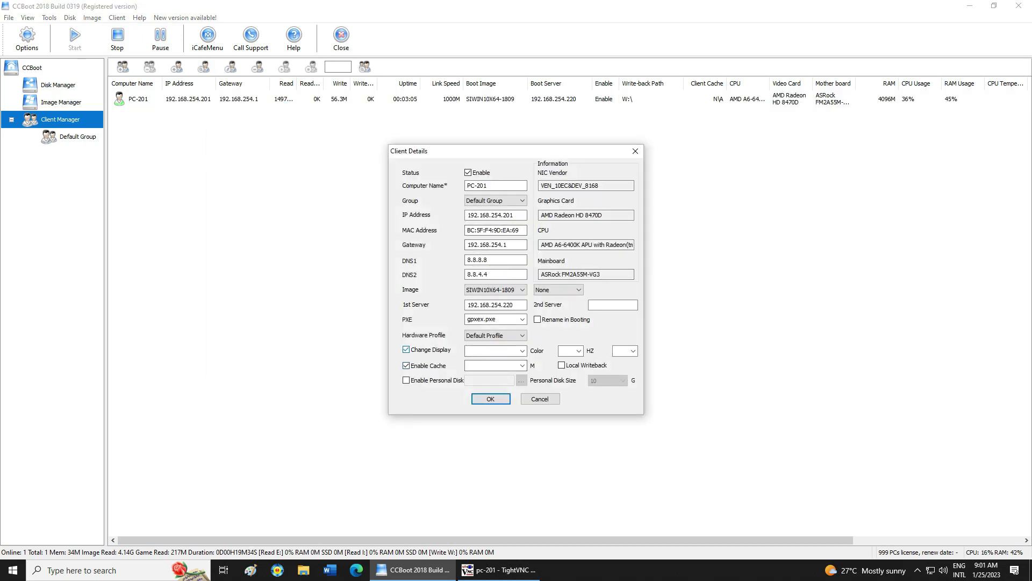
click(522, 366)
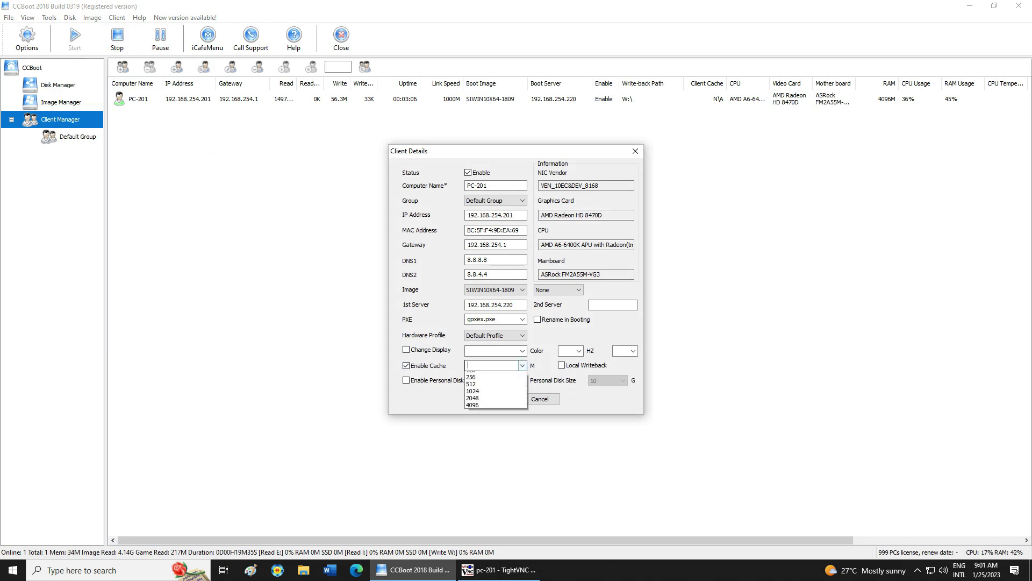
click(490, 375)
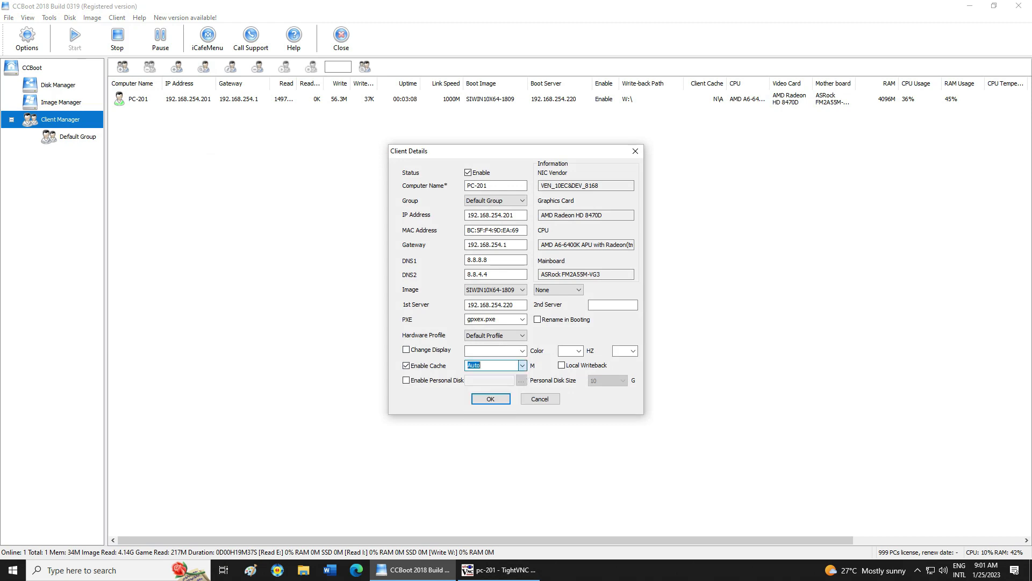
key(Return)
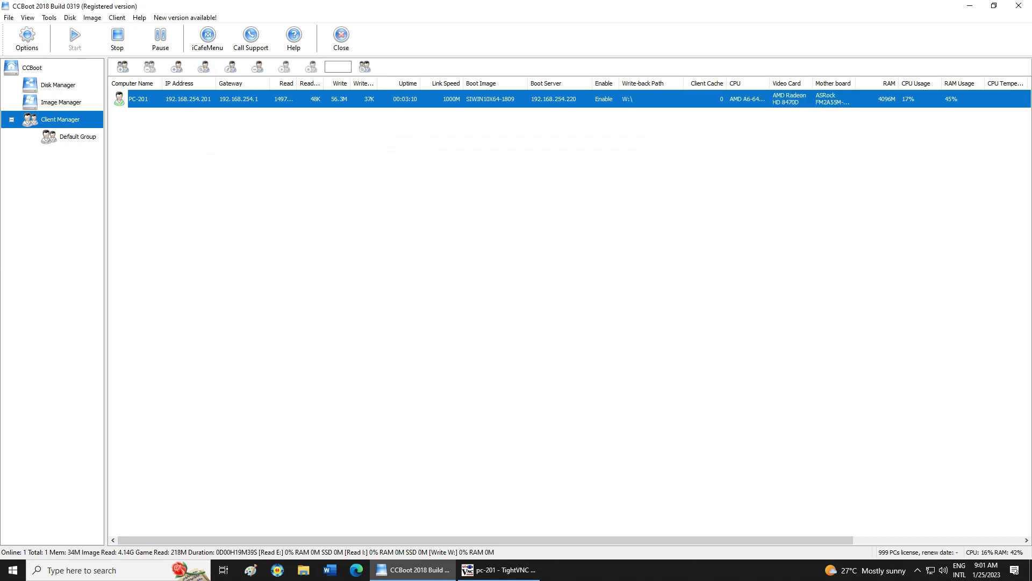
Check the server's disk activity graphs in CCBoot and minimize its window.
click(32, 68)
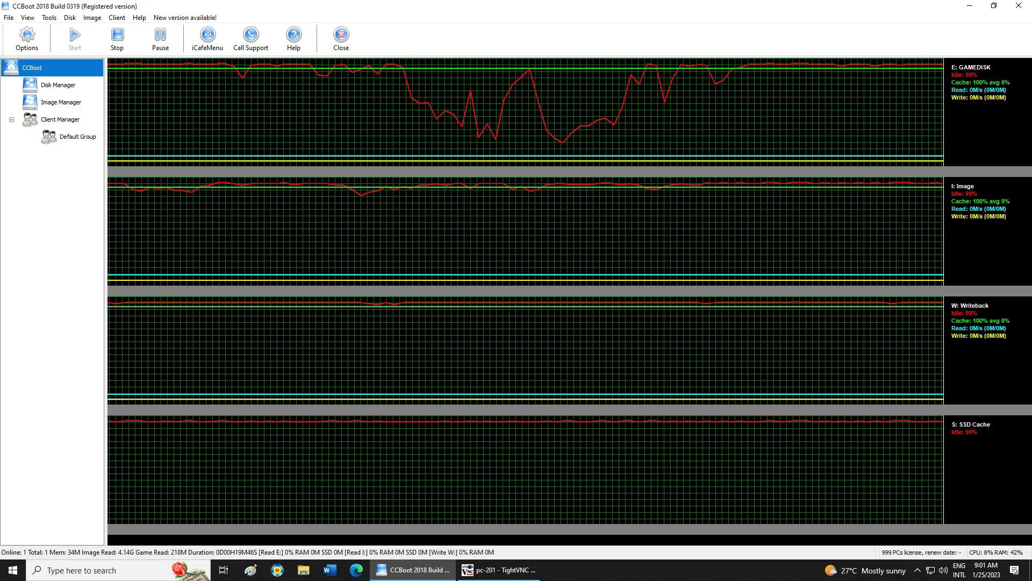
click(970, 6)
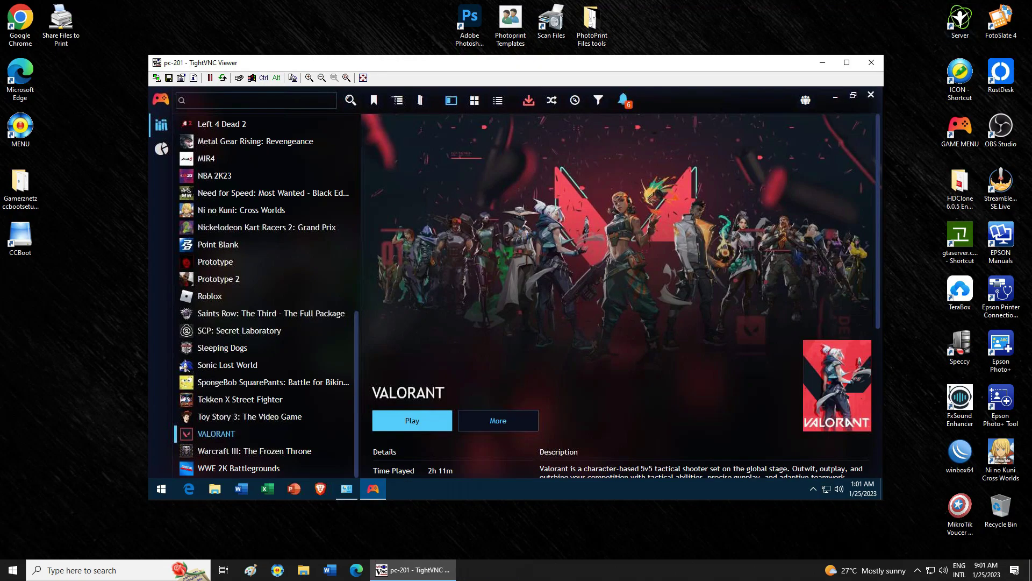